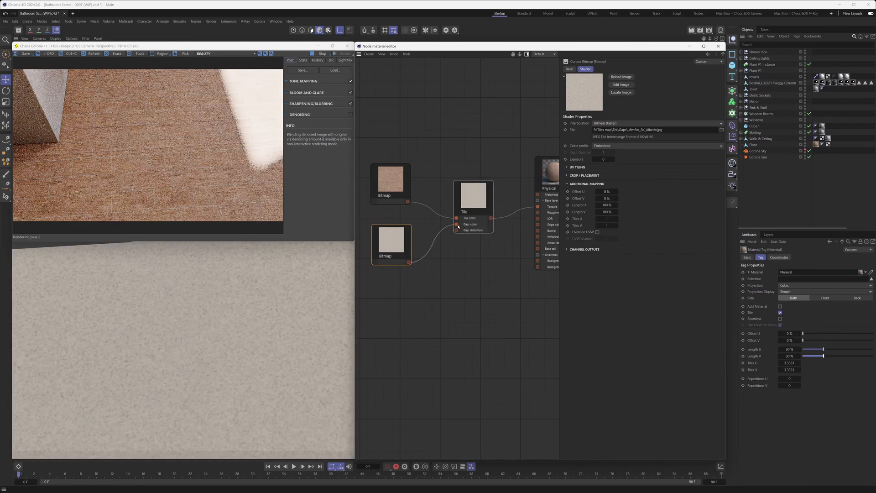
{"action": "left_click", "coordinate": [475, 205]}
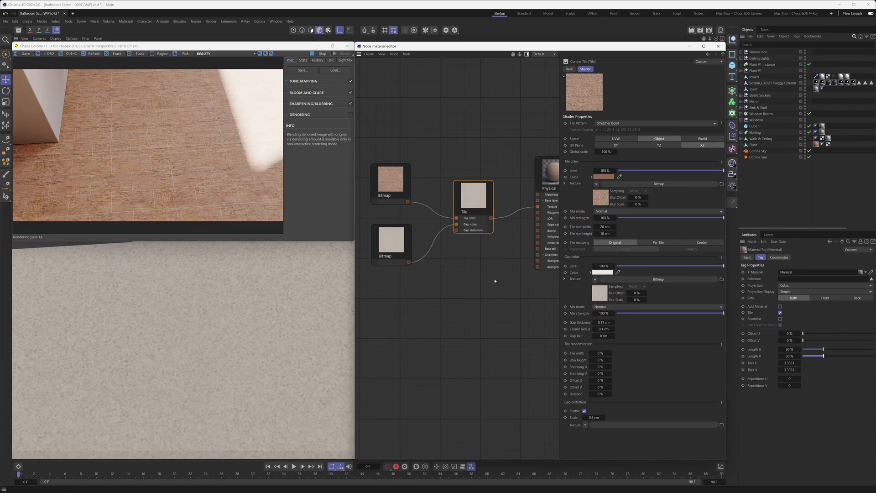
{"action": "left_click", "coordinate": [392, 245]}
{"action": "left_click", "coordinate": [472, 194]}
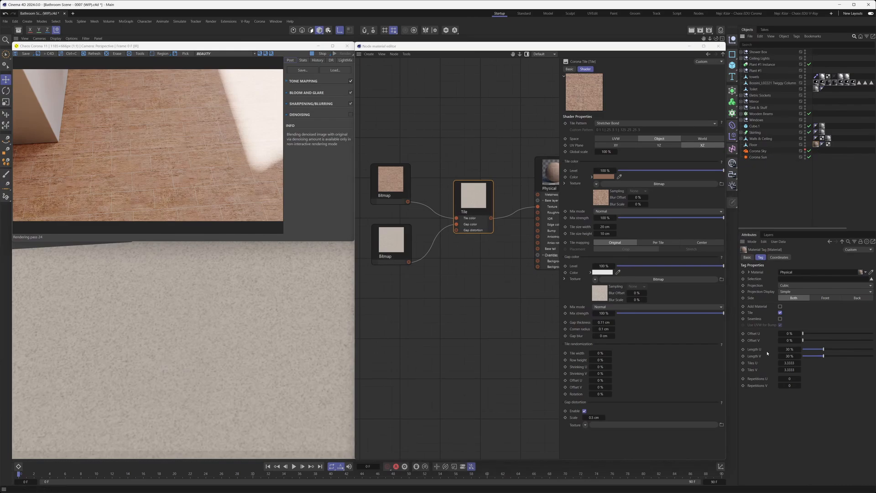
- Try raising Length U and Length V of the floor's material tag to 100%, and undo both changes
{"action": "left_click_drag", "start_coordinate": [824, 350], "coordinate": [875, 350]}
{"action": "left_click_drag", "start_coordinate": [825, 356], "coordinate": [875, 357]}
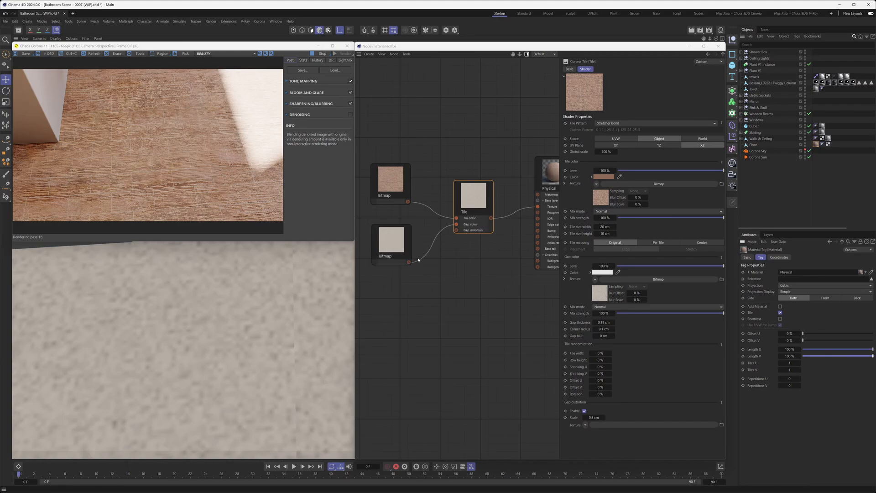
{"action": "key", "text": "ctrl+z"}
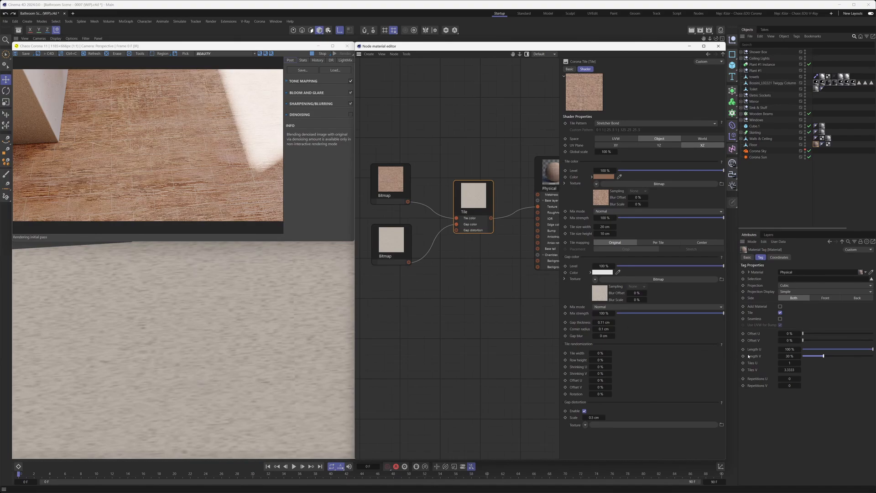
{"action": "left_click", "coordinate": [748, 356]}
{"action": "key", "text": "ctrl+z"}
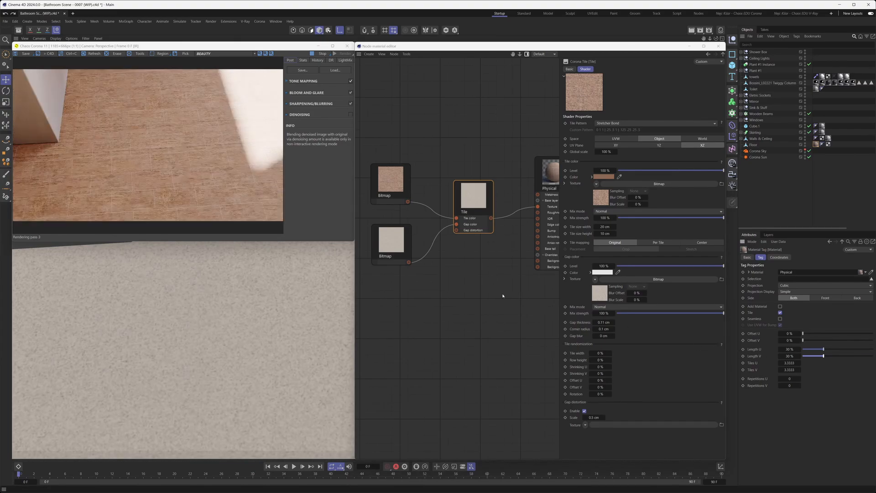
- Set the gap colour bitmap's Length U and Length V to 200% in its additional mapping
{"action": "left_click", "coordinate": [391, 247]}
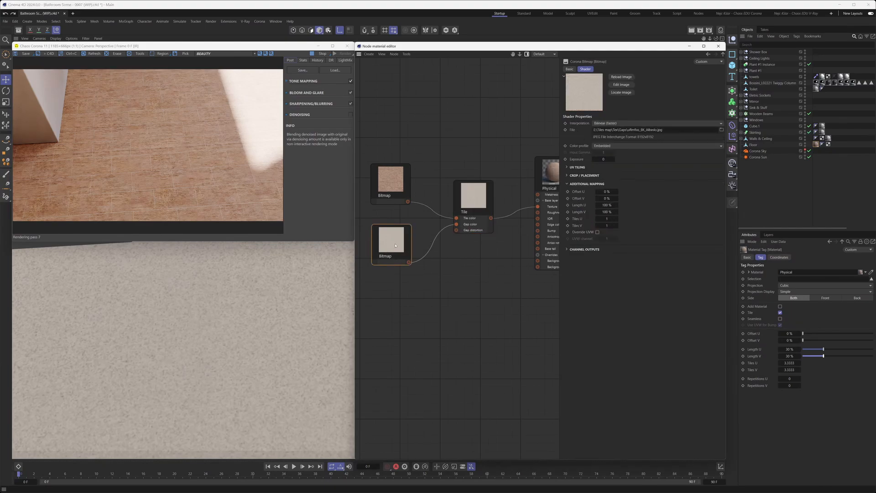
{"action": "left_click", "coordinate": [572, 185]}
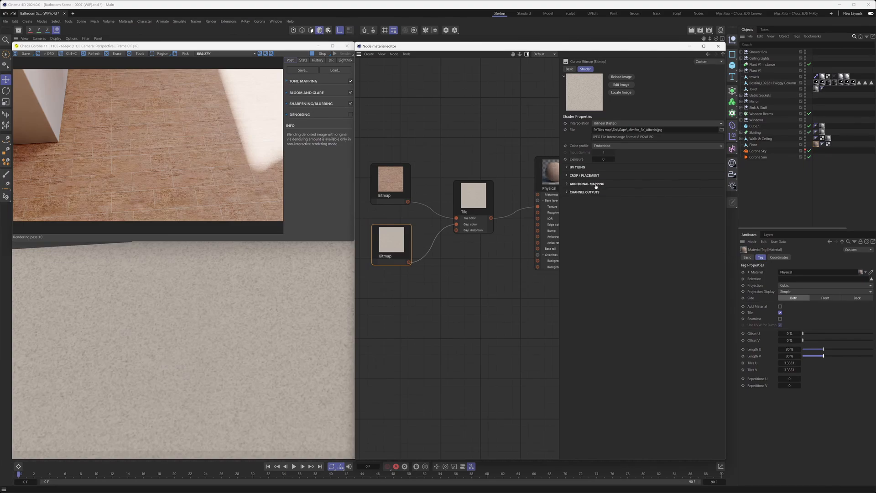
{"action": "left_click", "coordinate": [594, 184]}
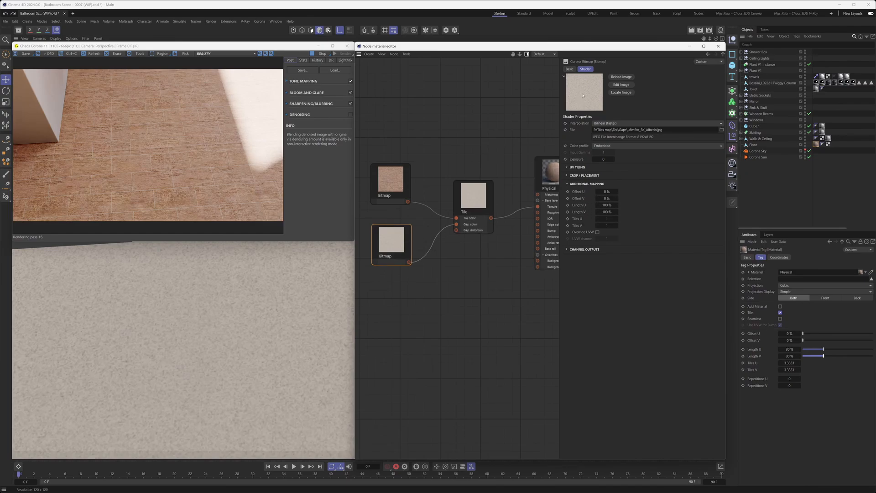
{"action": "left_click", "coordinate": [606, 205]}
{"action": "type", "text": "200"}
{"action": "left_click", "coordinate": [612, 211]}
{"action": "type", "text": "200"}
{"action": "key", "text": "Return"}
- Set the gap colour bitmap's Length V and Length U to 50%
{"action": "double_click", "coordinate": [610, 212]}
{"action": "type", "text": "50"}
{"action": "double_click", "coordinate": [608, 205]}
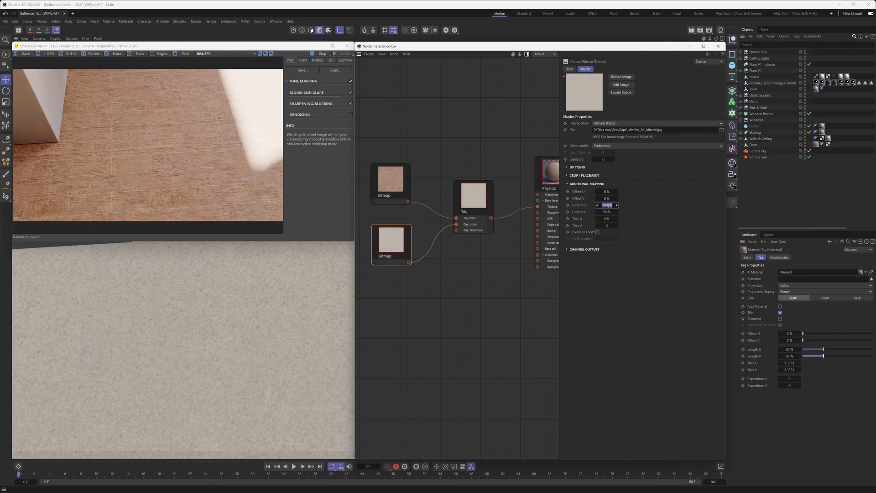
{"action": "type", "text": "50"}
{"action": "key", "text": "Return"}
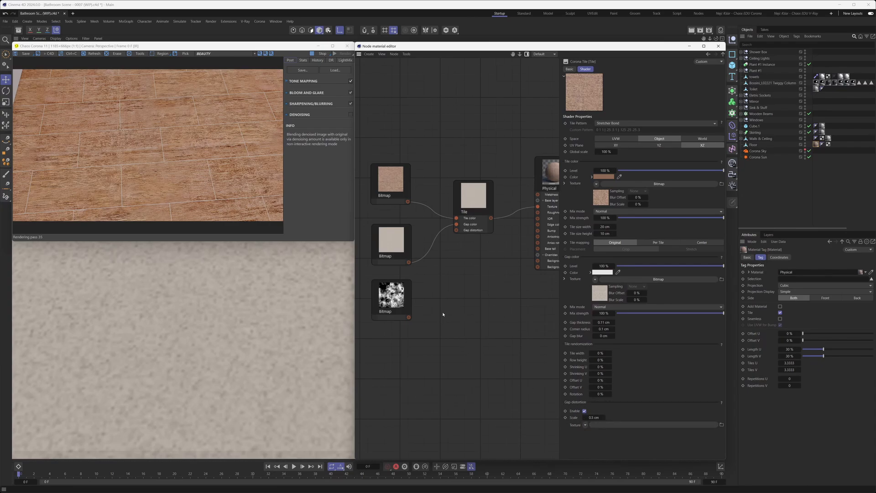
- Connect the black-and-white mask bitmap to the Tile shader's Gap distortion input
{"action": "left_click", "coordinate": [391, 296]}
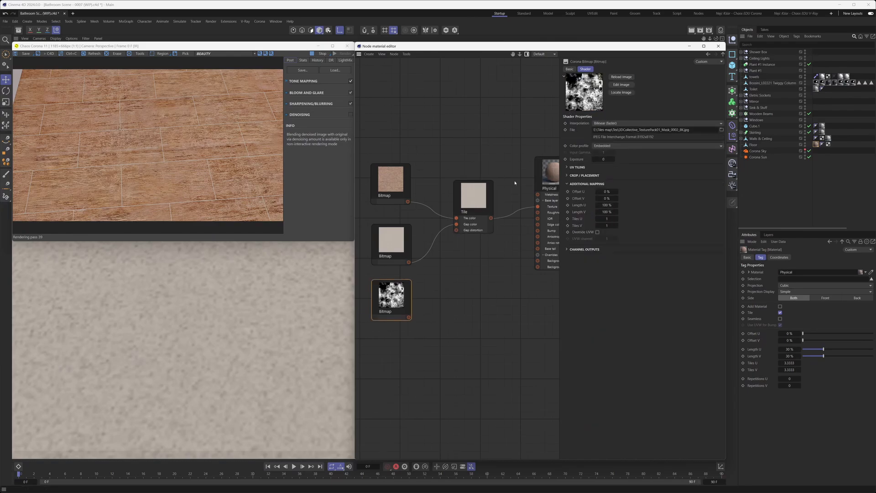
{"action": "left_click_drag", "start_coordinate": [409, 316], "coordinate": [456, 230]}
{"action": "left_click", "coordinate": [471, 228]}
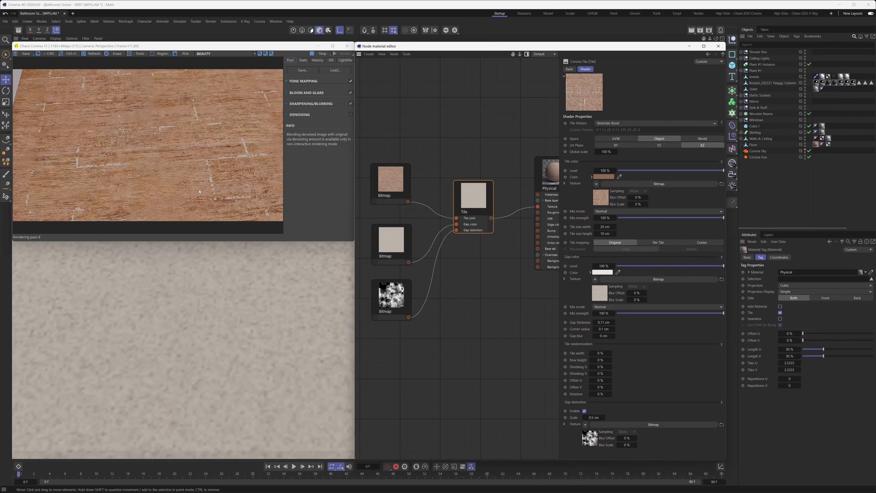
- Try a gap distortion scale of 2 cm on the Tile shader
{"action": "left_click", "coordinate": [592, 418]}
{"action": "type", "text": "1"}
{"action": "key", "text": "Return"}
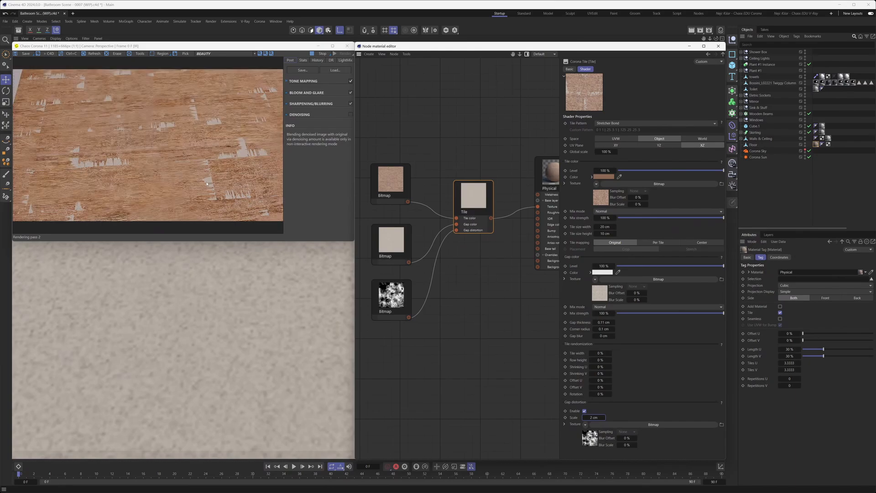
- Test a gap distortion scale of 0.05 cm up close in the render, and return it to 0.5 cm
{"action": "double_click", "coordinate": [592, 417]}
{"action": "type", "text": "0.05"}
{"action": "key", "text": "Return"}
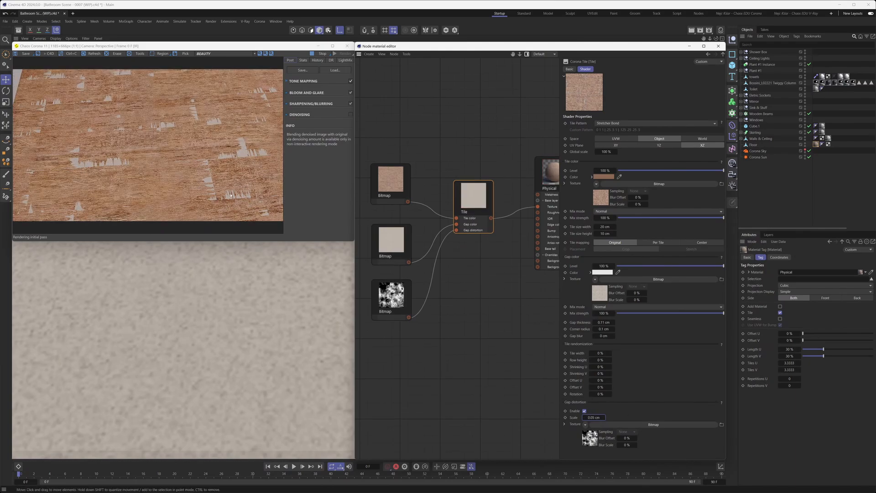
{"action": "scroll", "coordinate": [215, 183], "scroll_direction": "up", "scroll_amount": 1}
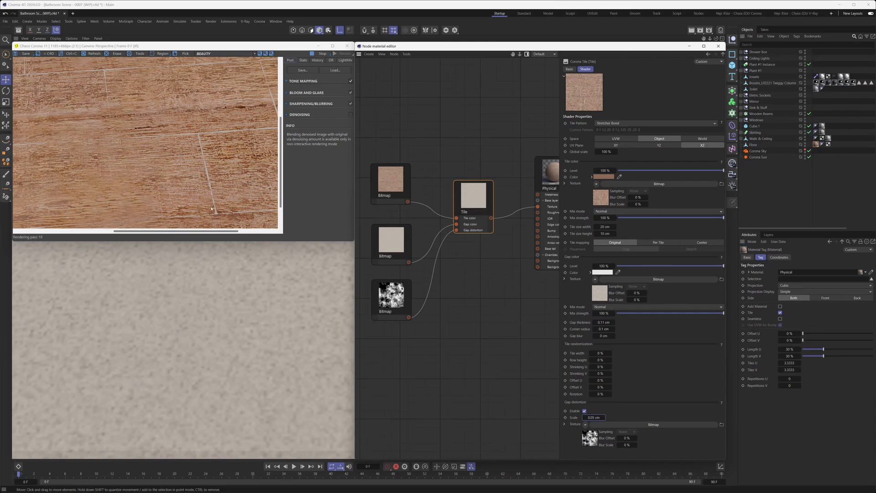
{"action": "scroll", "coordinate": [212, 193], "scroll_direction": "down", "scroll_amount": 1}
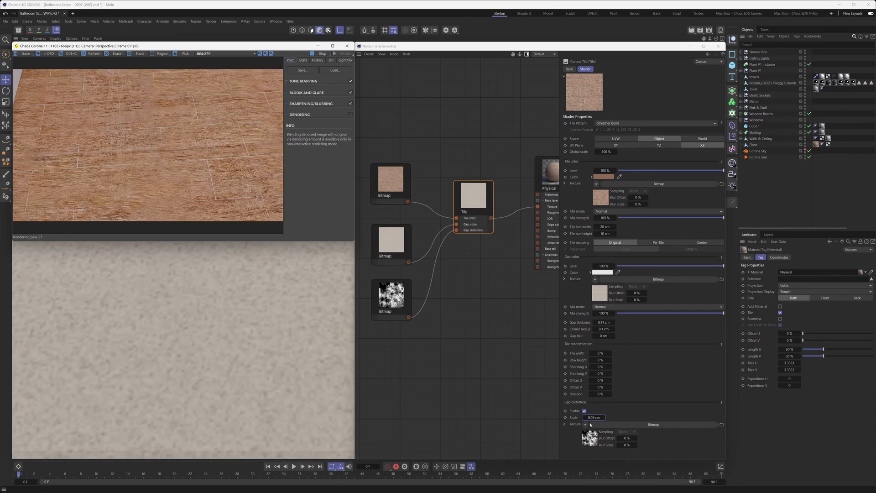
{"action": "left_click", "coordinate": [604, 419]}
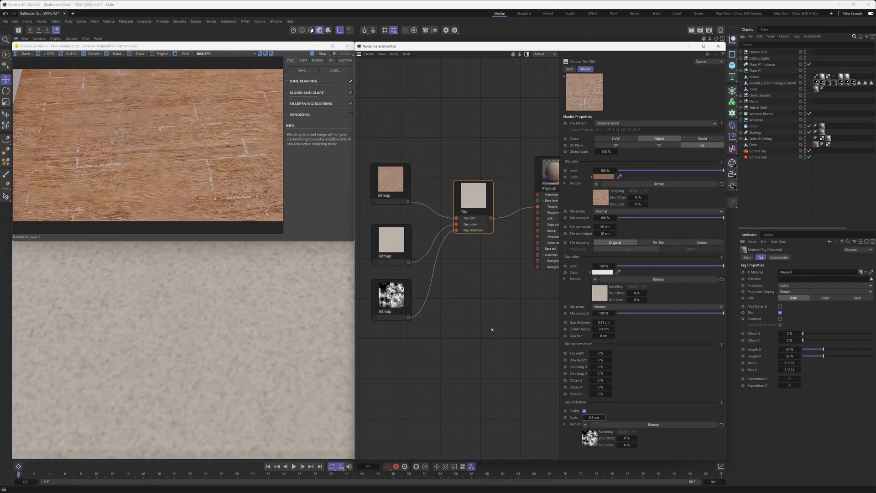
- Set the Tile shader's gap thickness to 2 cm
{"action": "double_click", "coordinate": [604, 323]}
{"action": "type", "text": ".2"}
{"action": "key", "text": "Return"}
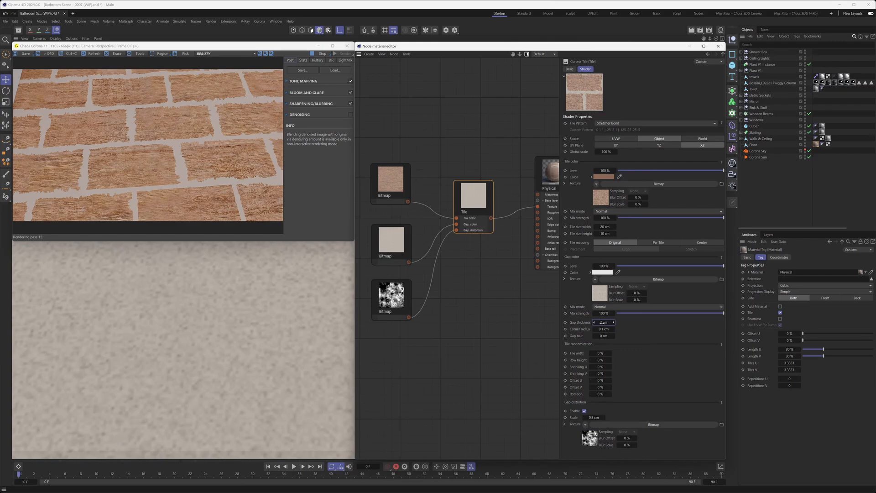
- Test a gap distortion scale of 0.1 cm up close in the render, and restore it to 0.5 cm
{"action": "left_click", "coordinate": [594, 417]}
{"action": "key", "text": "BackSpace"}
{"action": "type", "text": ".1"}
{"action": "key", "text": "Return"}
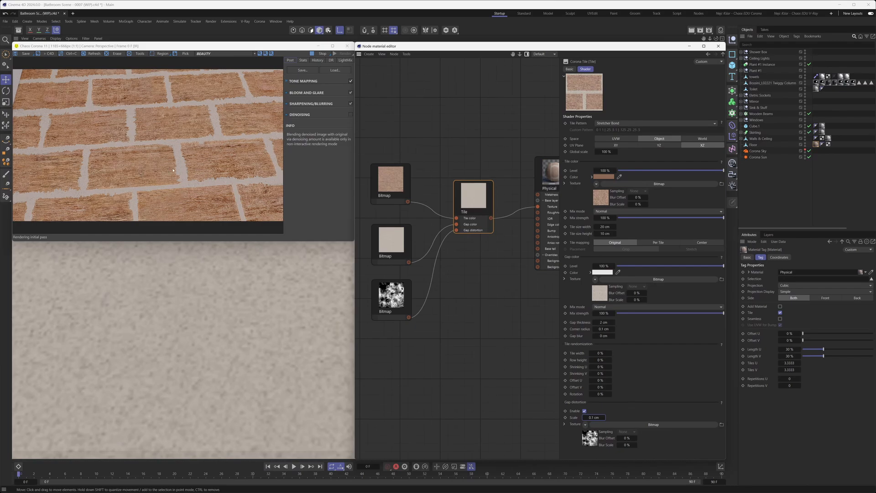
{"action": "scroll", "coordinate": [178, 163], "scroll_direction": "up", "scroll_amount": 1}
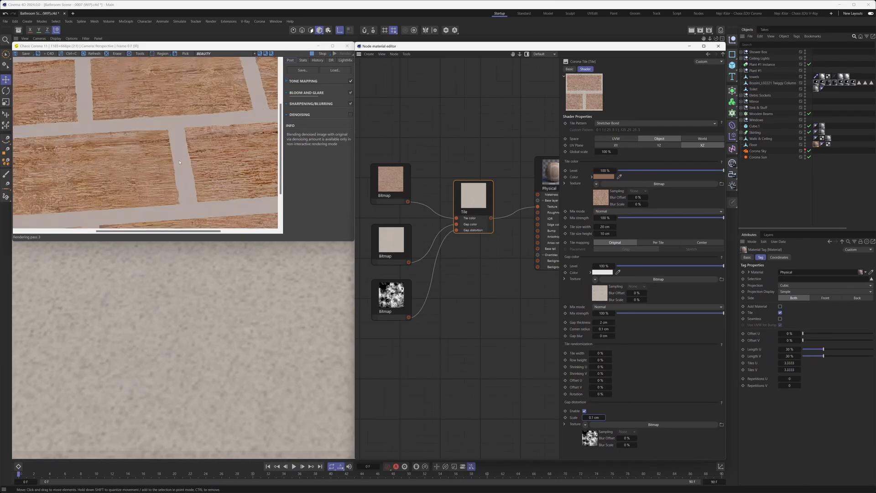
{"action": "scroll", "coordinate": [179, 128], "scroll_direction": "down", "scroll_amount": 1}
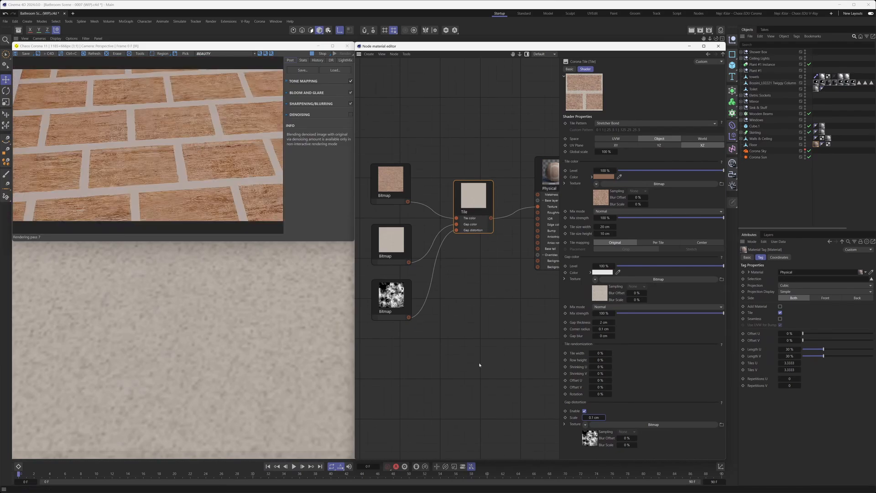
{"action": "type", "text": "0.5"}
{"action": "key", "text": "Return"}
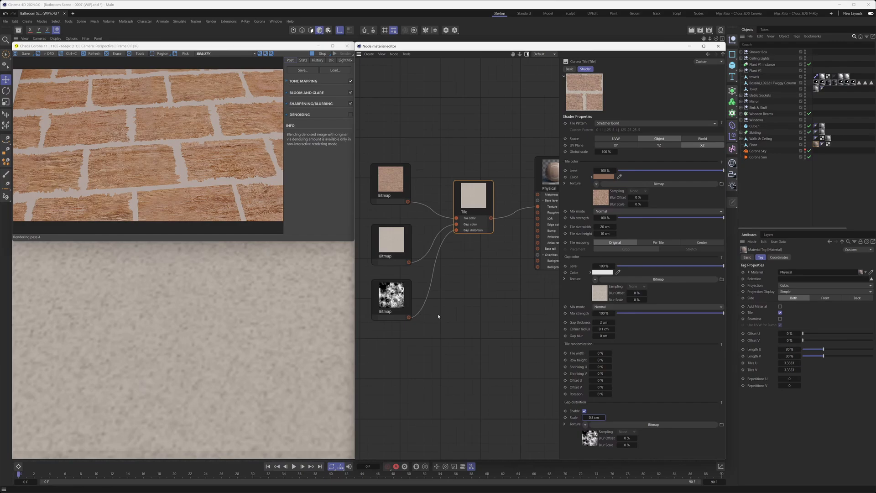
- Try 15 tiles in U and V on the gap distortion mask bitmap, and reset both values to 1
{"action": "left_click", "coordinate": [399, 307]}
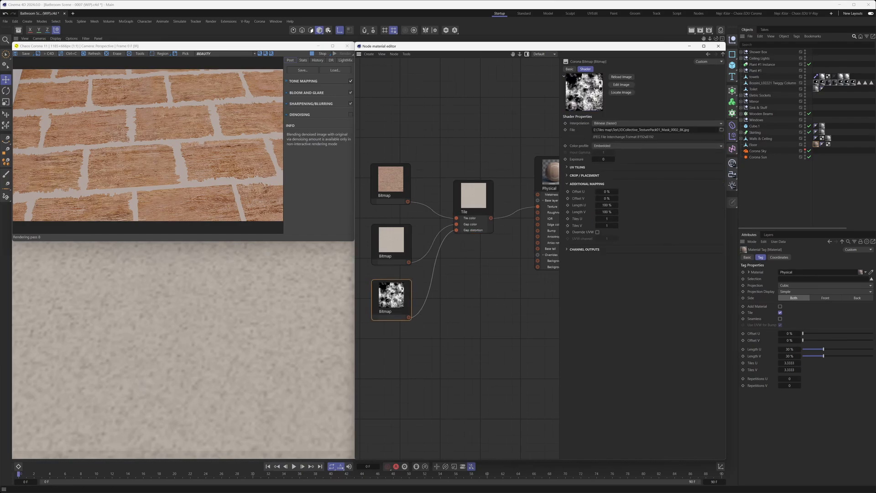
{"action": "left_click", "coordinate": [611, 221]}
{"action": "type", "text": "15"}
{"action": "key", "text": "Tab"}
{"action": "type", "text": "15"}
{"action": "key", "text": "Return"}
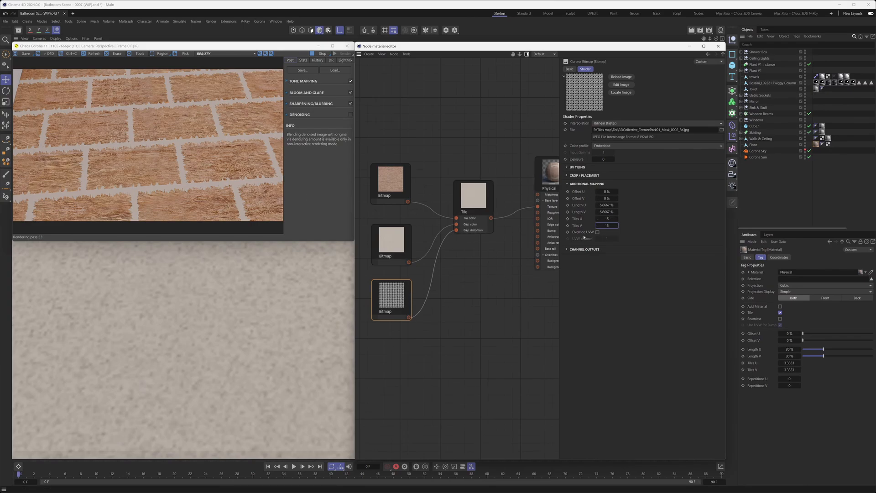
{"action": "right_click", "coordinate": [617, 227]}
{"action": "right_click", "coordinate": [618, 219]}
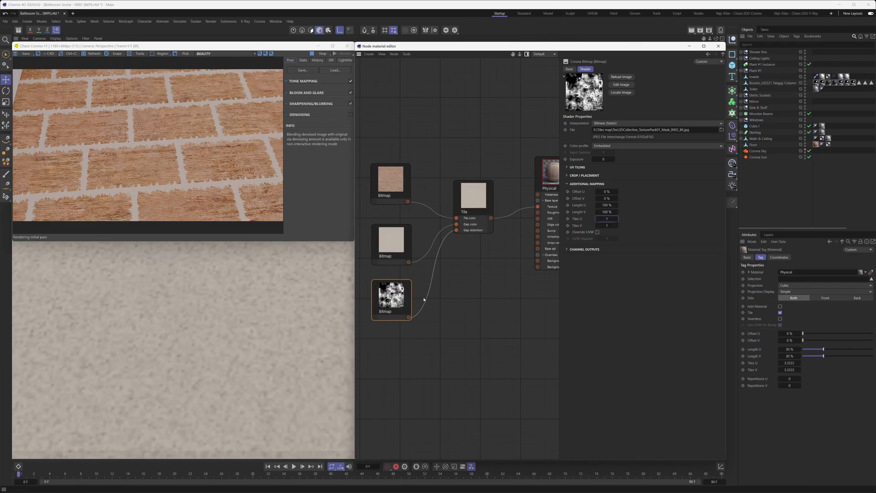
{"action": "left_click", "coordinate": [477, 205]}
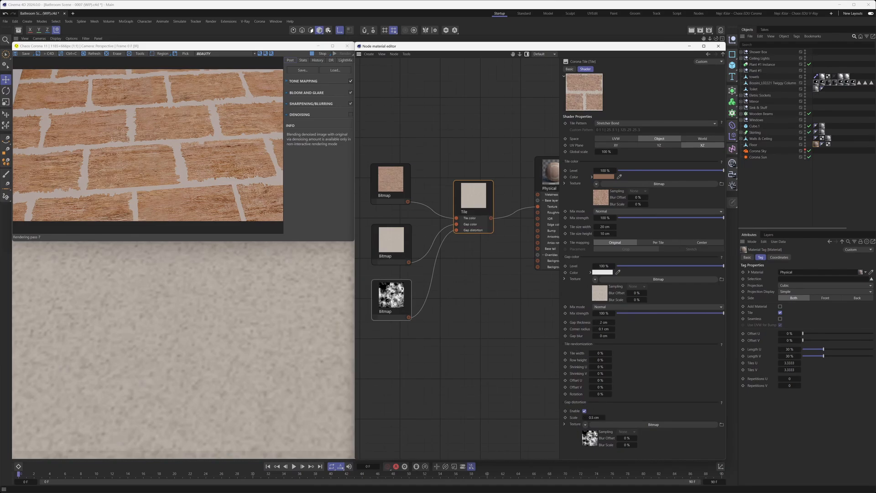
{"action": "left_click", "coordinate": [392, 296]}
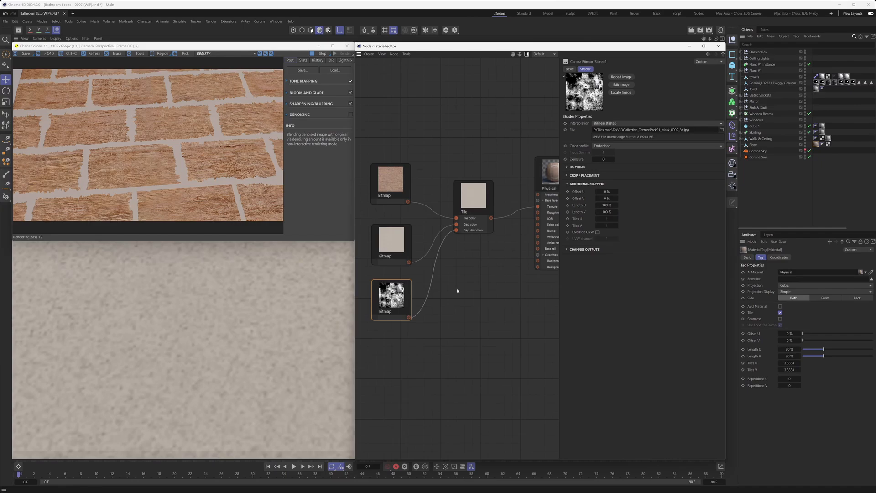
{"action": "left_click", "coordinate": [463, 232]}
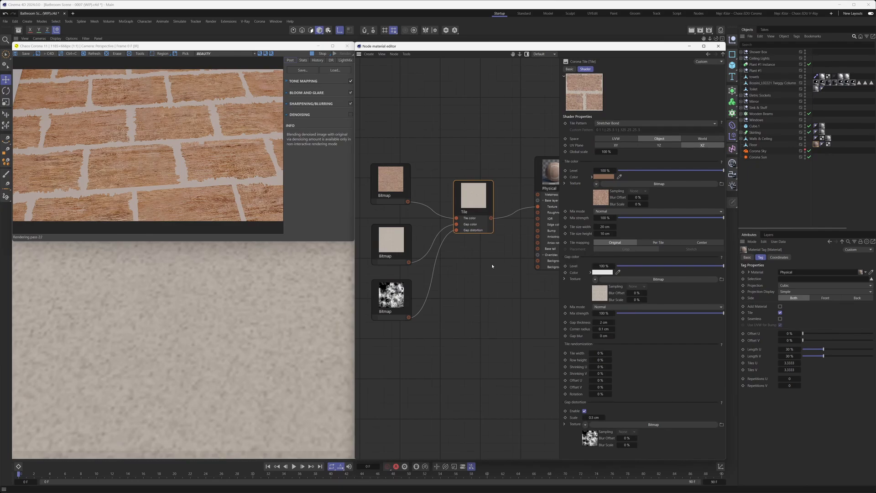
{"action": "left_click", "coordinate": [391, 299]}
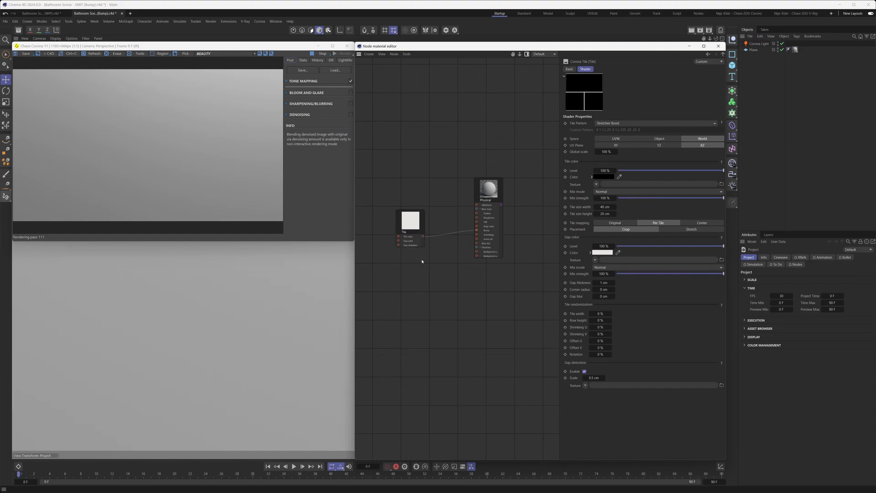
- Set the Space of the Tile shader that feeds the Bump input to UVW
{"action": "scroll", "coordinate": [423, 261], "scroll_direction": "up", "scroll_amount": 5}
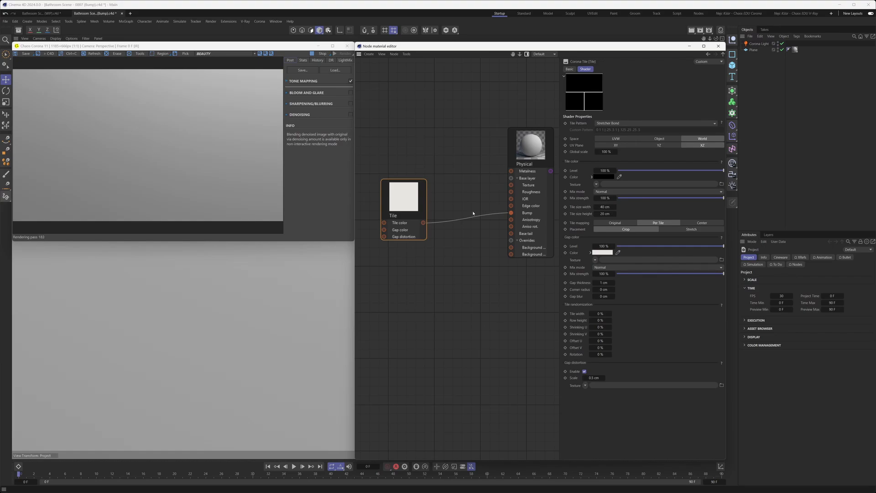
{"action": "scroll", "coordinate": [469, 211], "scroll_direction": "down", "scroll_amount": 3}
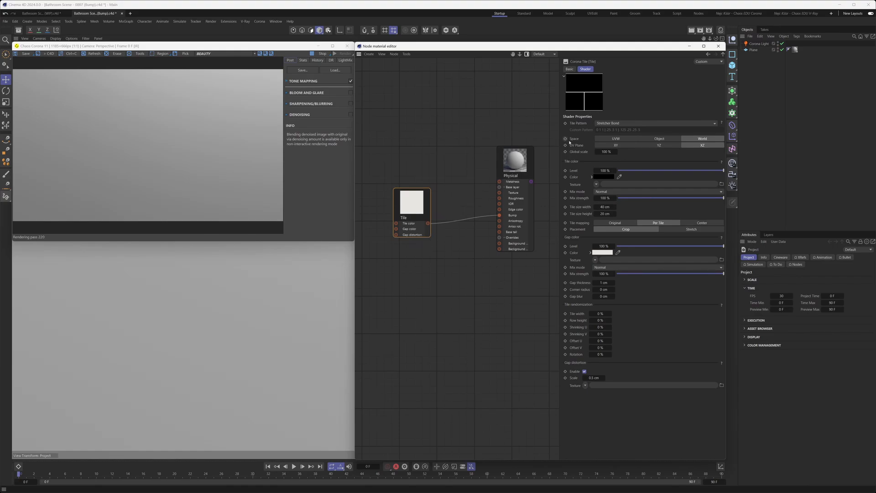
{"action": "left_click", "coordinate": [614, 139]}
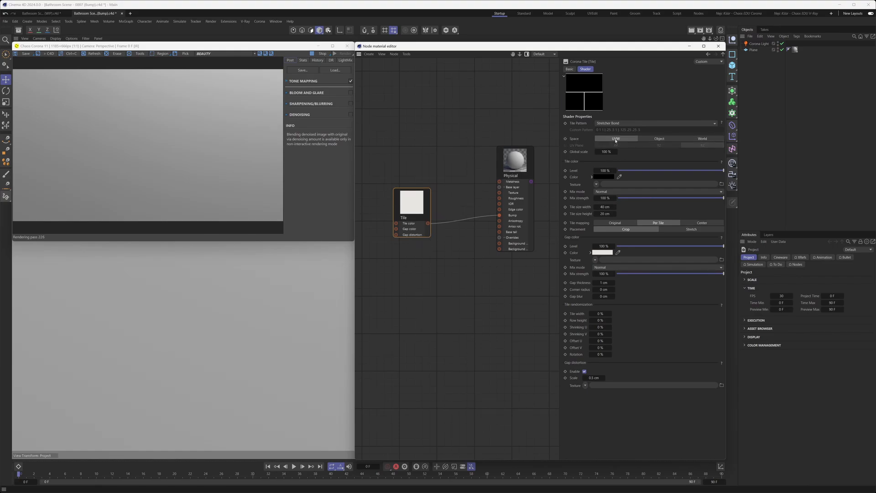
- Add a Filter shader and wire it between the Tile shader and the Physical material's Bump input
{"action": "right_click", "coordinate": [462, 199]}
{"action": "mouse_move", "coordinate": [477, 213]}
{"action": "left_click", "coordinate": [516, 259]}
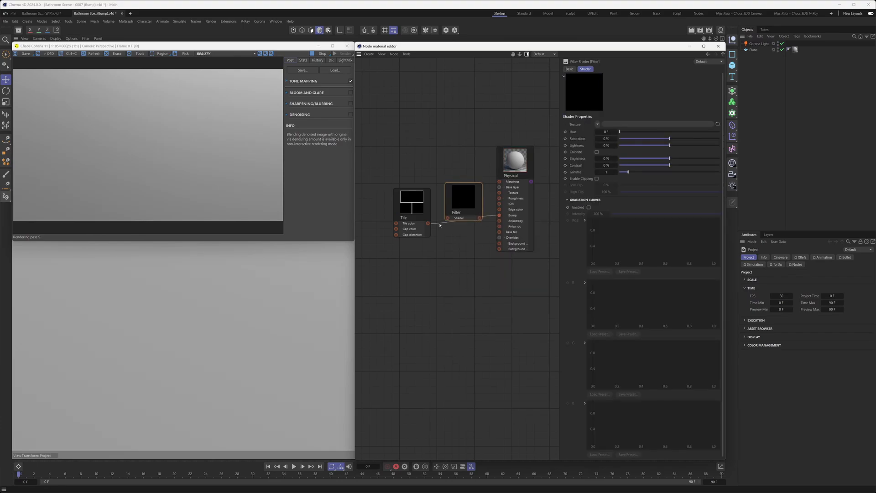
{"action": "left_click_drag", "start_coordinate": [479, 220], "coordinate": [500, 215]}
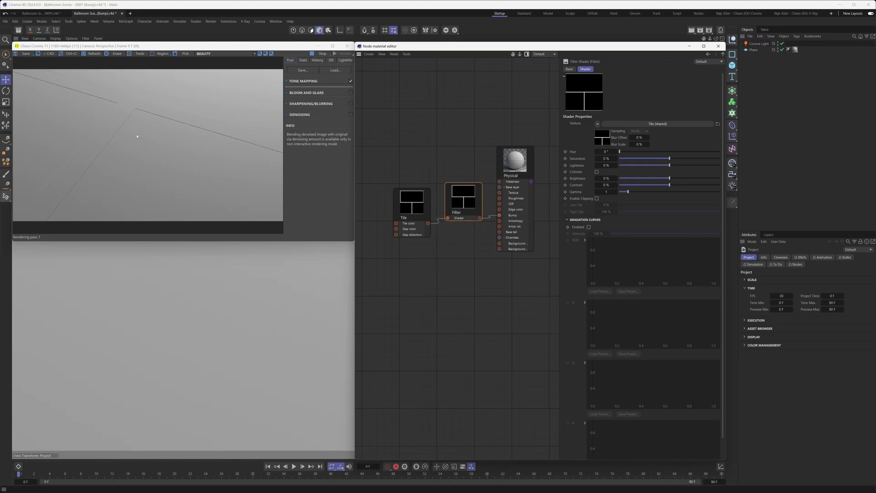
{"action": "left_click_drag", "start_coordinate": [456, 201], "coordinate": [457, 191]}
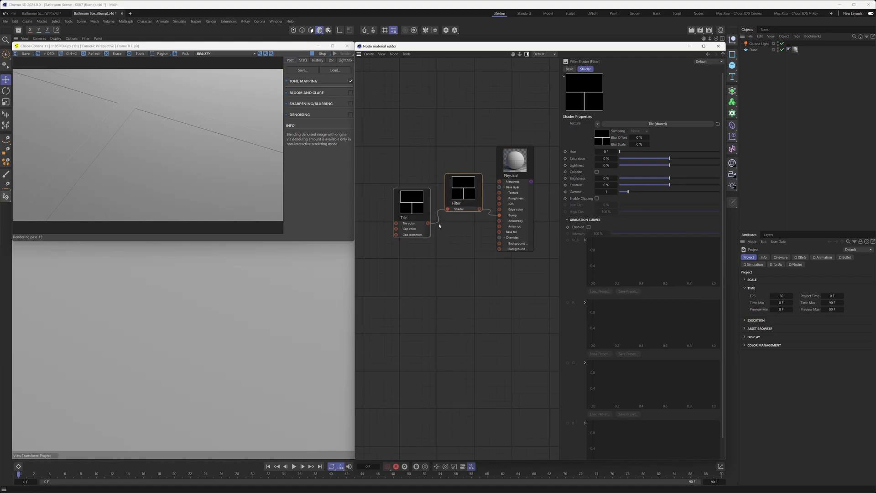
- Connect the Tile shader directly to the Physical material's Bump input and delete the Filter shader
{"action": "left_click_drag", "start_coordinate": [427, 223], "coordinate": [500, 215]}
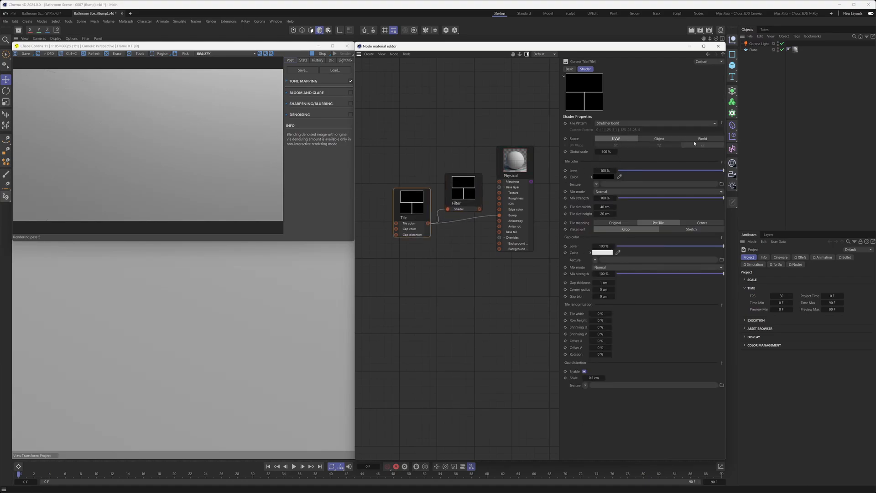
{"action": "left_click", "coordinate": [472, 194]}
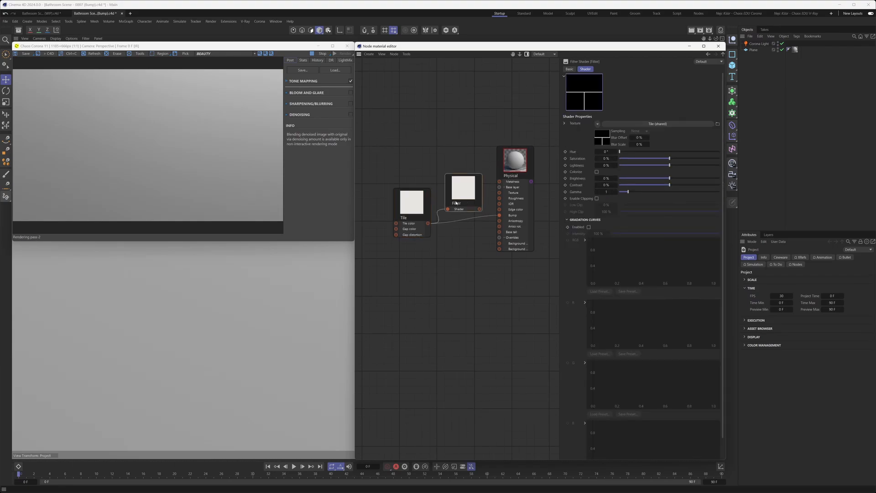
{"action": "key", "text": "Delete"}
- Connect one bitmap to the Tile shader's Tile color input and the other bitmap to its Gap color input
{"action": "middle_click_drag", "start_coordinate": [422, 219], "coordinate": [483, 209]}
{"action": "scroll", "coordinate": [423, 219], "scroll_direction": "down", "scroll_amount": 3}
{"action": "left_click_drag", "start_coordinate": [389, 261], "coordinate": [469, 195]}
{"action": "scroll", "coordinate": [522, 206], "scroll_direction": "up", "scroll_amount": 4}
{"action": "scroll", "coordinate": [478, 204], "scroll_direction": "down", "scroll_amount": 4}
{"action": "middle_click_drag", "start_coordinate": [522, 205], "coordinate": [501, 193]}
{"action": "left_click", "coordinate": [500, 194]}
{"action": "left_click_drag", "start_coordinate": [420, 206], "coordinate": [448, 209]}
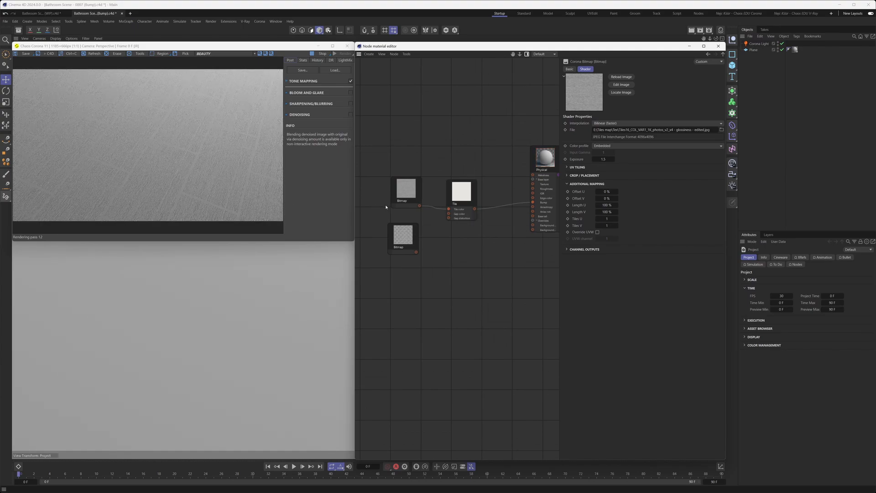
{"action": "left_click_drag", "start_coordinate": [416, 252], "coordinate": [450, 215]}
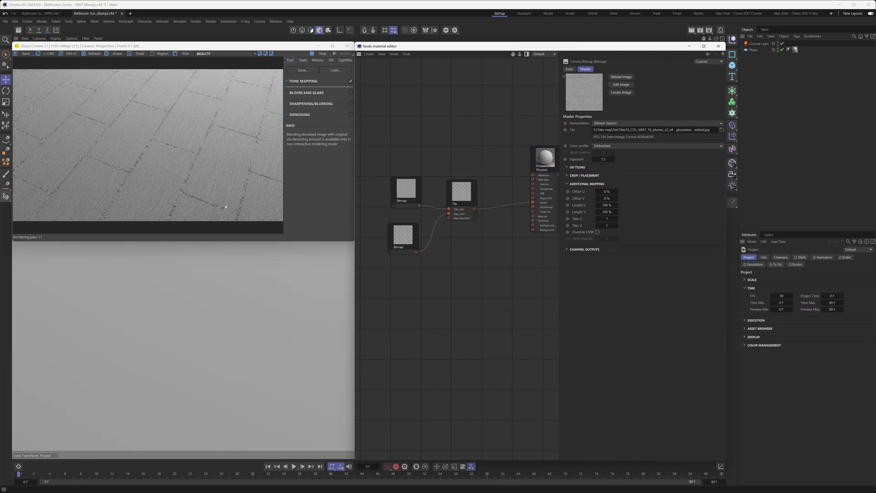
- Remove the connections from the two bitmaps to the Tile shader's Gap color and Tile color inputs
{"action": "double_click", "coordinate": [440, 218]}
{"action": "double_click", "coordinate": [426, 207]}
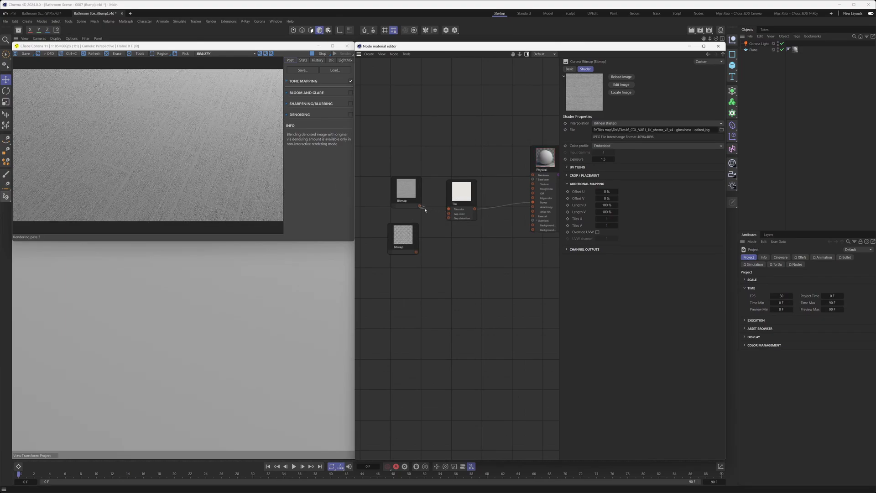
{"action": "middle_click_drag", "start_coordinate": [476, 201], "coordinate": [447, 200]}
{"action": "scroll", "coordinate": [446, 201], "scroll_direction": "up", "scroll_amount": 1}
{"action": "scroll", "coordinate": [455, 198], "scroll_direction": "down", "scroll_amount": 1}
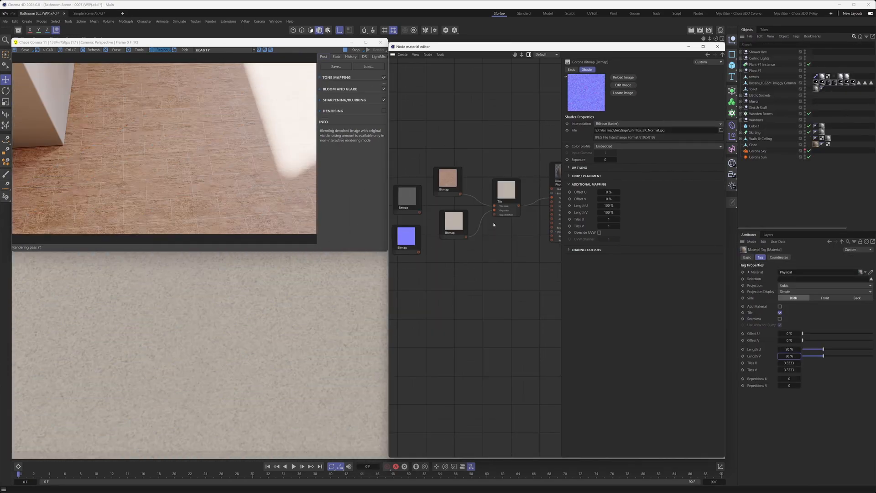
- Duplicate the floor material's Tile shader and place the copy below the original
{"action": "left_click", "coordinate": [502, 201]}
{"action": "scroll", "coordinate": [506, 191], "scroll_direction": "down", "scroll_amount": 1}
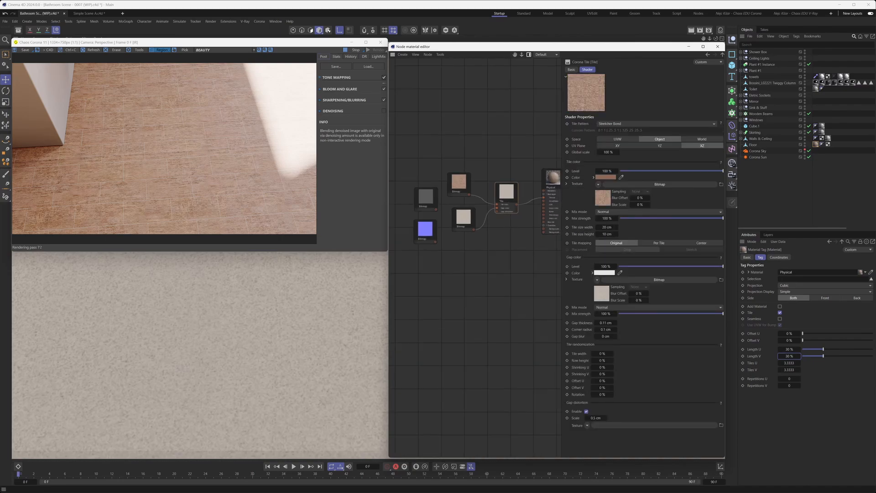
{"action": "middle_click_drag", "start_coordinate": [511, 192], "coordinate": [500, 191]}
{"action": "left_click_drag", "start_coordinate": [496, 195], "coordinate": [489, 246], "text": "ctrl"}
{"action": "left_click", "coordinate": [497, 246]}
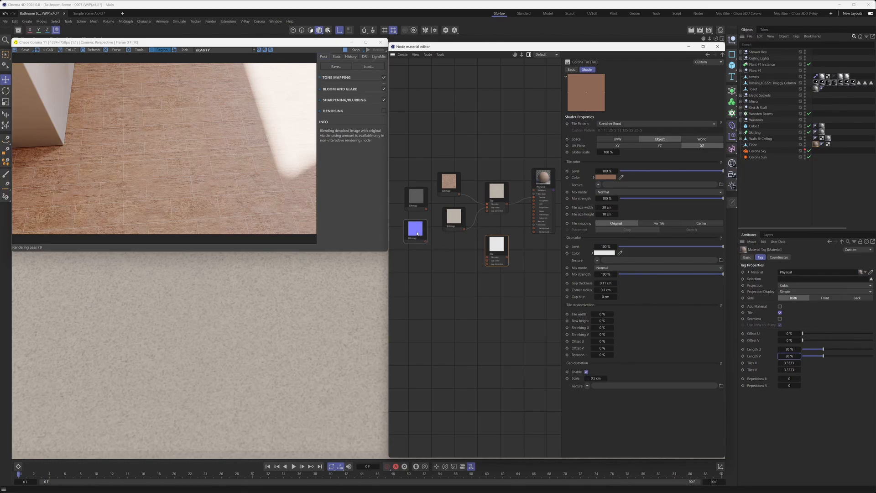
- Add a Corona Normal shader and feed the tile normal map bitmap into its Texture input
{"action": "left_click_drag", "start_coordinate": [416, 236], "coordinate": [405, 284]}
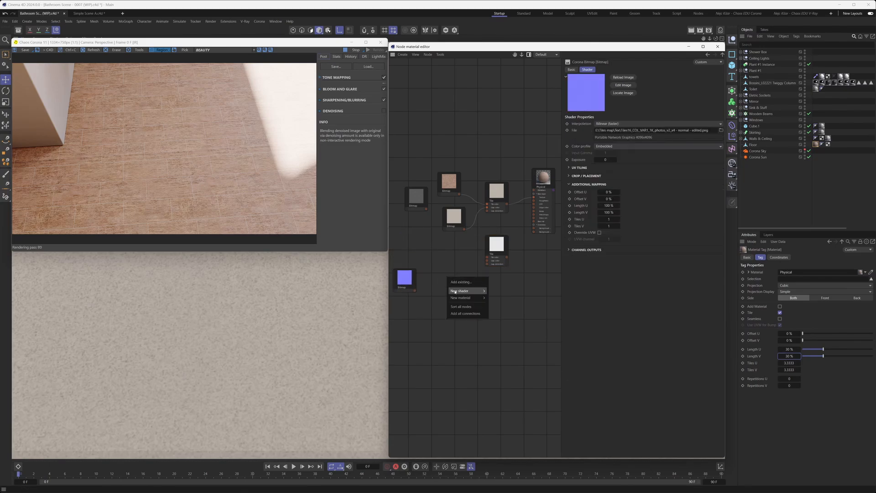
{"action": "right_click", "coordinate": [487, 297]}
{"action": "mouse_move", "coordinate": [484, 296]}
{"action": "mouse_move", "coordinate": [520, 385]}
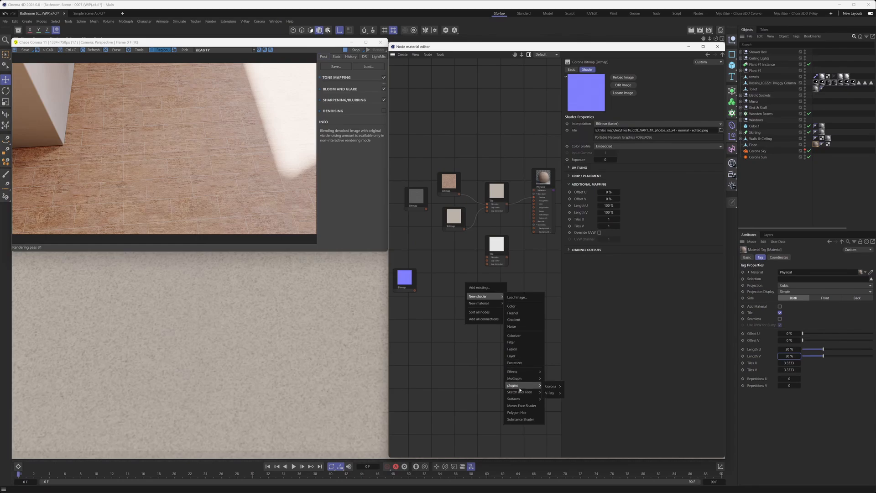
{"action": "mouse_move", "coordinate": [559, 386]}
{"action": "left_click", "coordinate": [579, 432]}
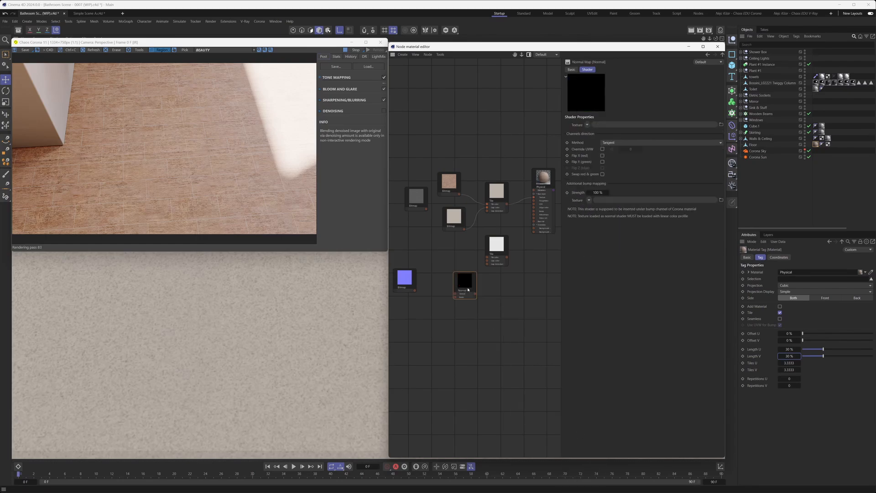
{"action": "left_click_drag", "start_coordinate": [463, 283], "coordinate": [436, 281]}
{"action": "left_click", "coordinate": [413, 279]}
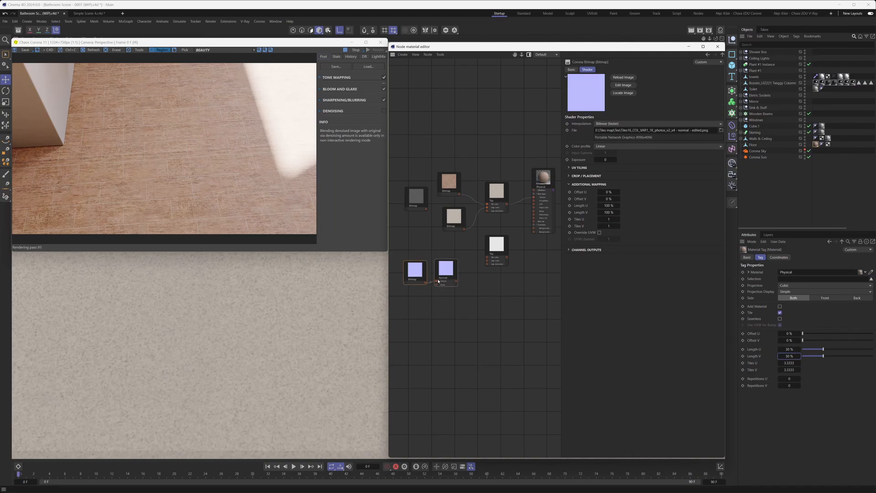
- Connect the Normal shader to the duplicated Tile's Tile color input, and that Tile to the Physical material's Bump input
{"action": "scroll", "coordinate": [426, 282], "scroll_direction": "up", "scroll_amount": 1}
{"action": "middle_click_drag", "start_coordinate": [468, 271], "coordinate": [453, 285]}
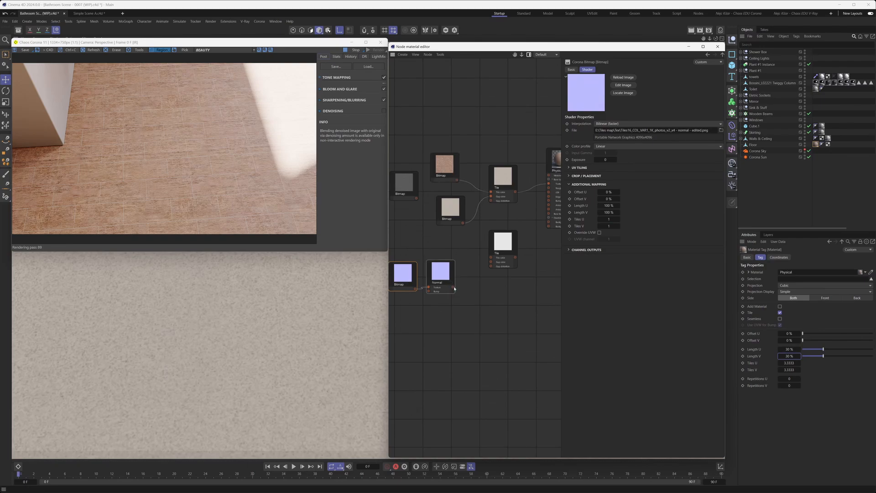
{"action": "left_click_drag", "start_coordinate": [453, 287], "coordinate": [491, 259]}
{"action": "middle_click_drag", "start_coordinate": [501, 246], "coordinate": [463, 255]}
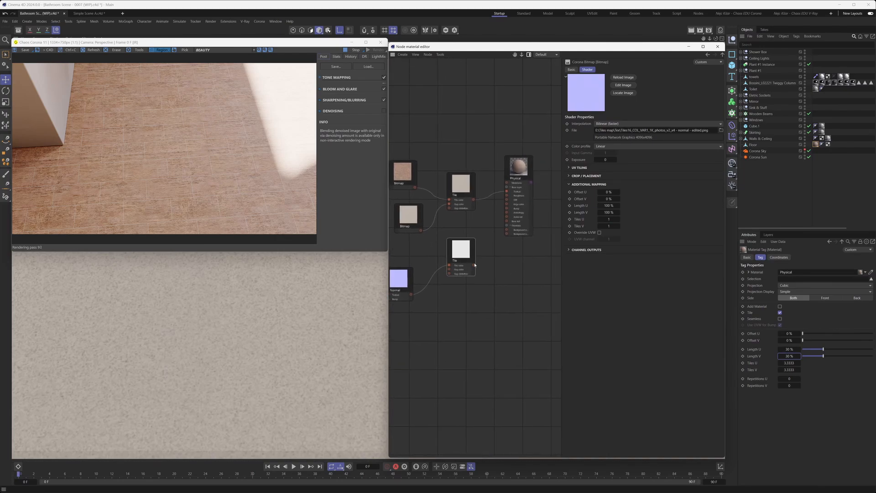
{"action": "left_click_drag", "start_coordinate": [475, 265], "coordinate": [506, 208]}
- Enable Bump in the Physical material's base layer and set its value to 30%
{"action": "left_click", "coordinate": [526, 177]}
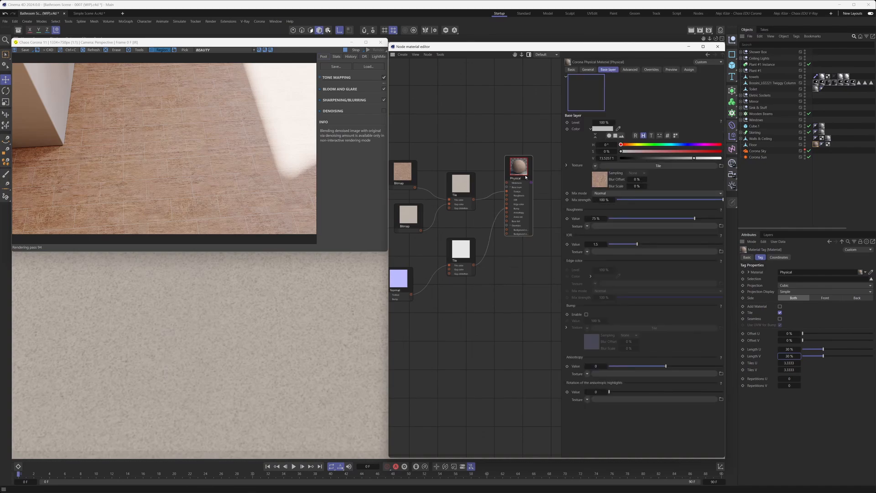
{"action": "left_click", "coordinate": [586, 314]}
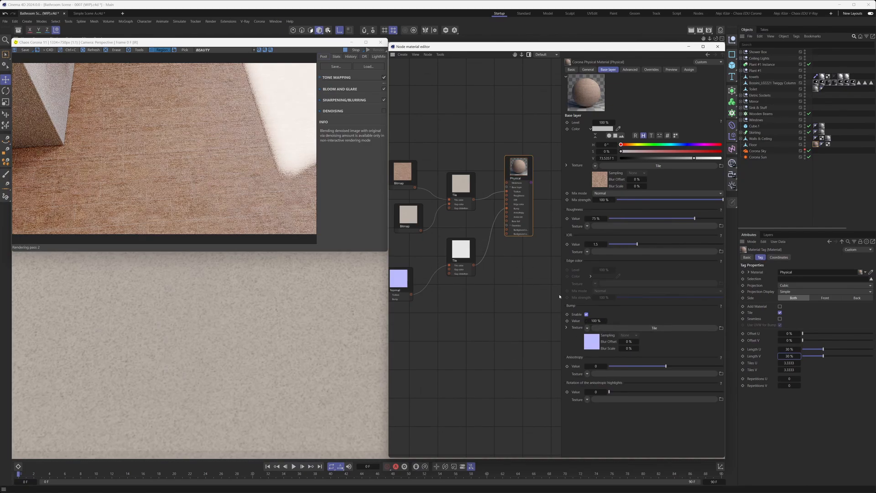
{"action": "left_click", "coordinate": [595, 321]}
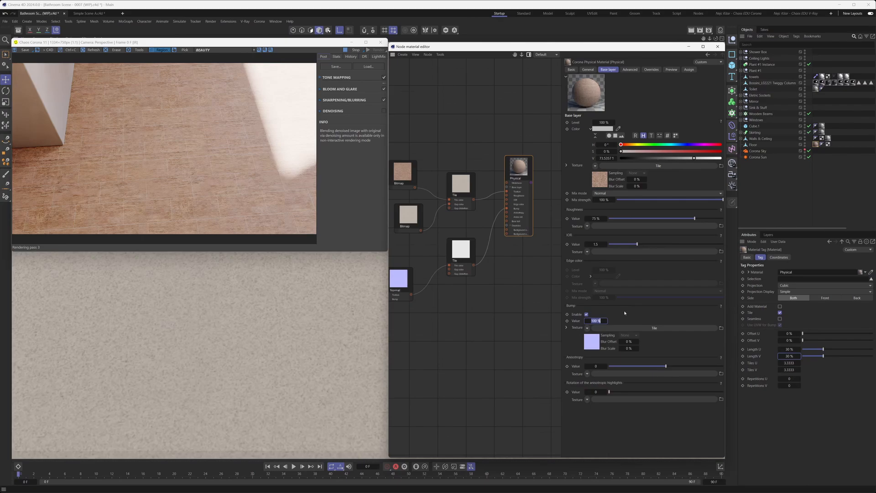
{"action": "type", "text": "30"}
{"action": "key", "text": "Return"}
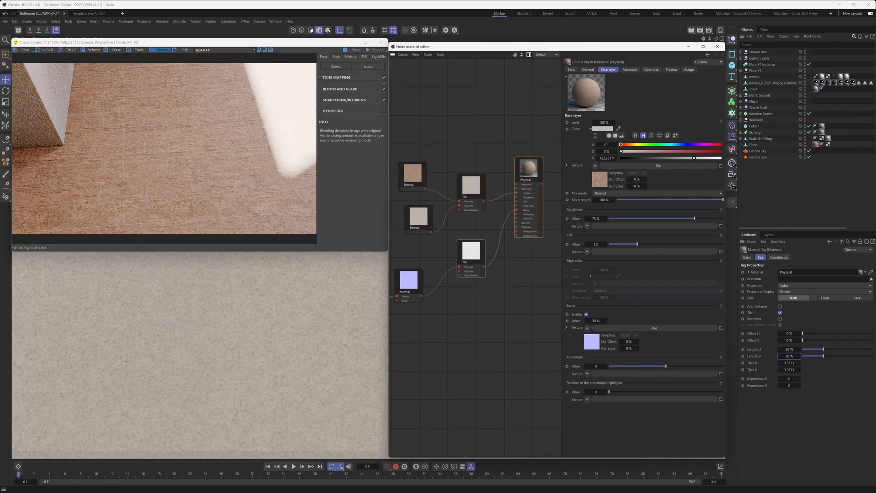
- Place the gap normal map bitmap directly beneath the tile normal map bitmap
{"action": "middle_click_drag", "start_coordinate": [471, 247], "coordinate": [475, 248]}
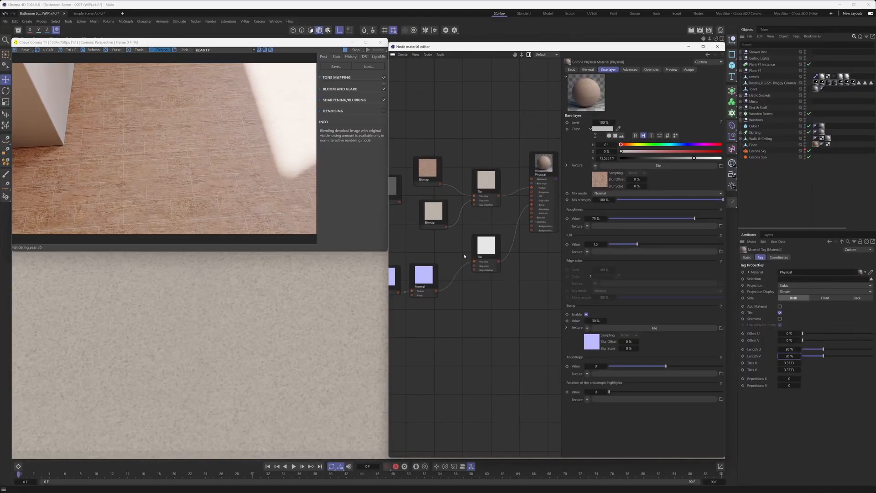
{"action": "middle_click_drag", "start_coordinate": [432, 259], "coordinate": [486, 254]}
{"action": "scroll", "coordinate": [433, 257], "scroll_direction": "down", "scroll_amount": 2}
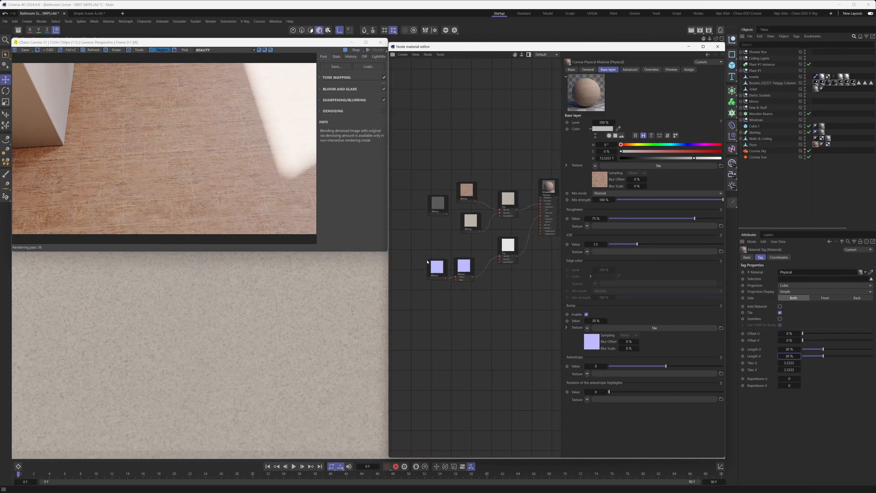
{"action": "middle_click_drag", "start_coordinate": [432, 259], "coordinate": [488, 242]}
{"action": "left_click_drag", "start_coordinate": [433, 261], "coordinate": [496, 282]}
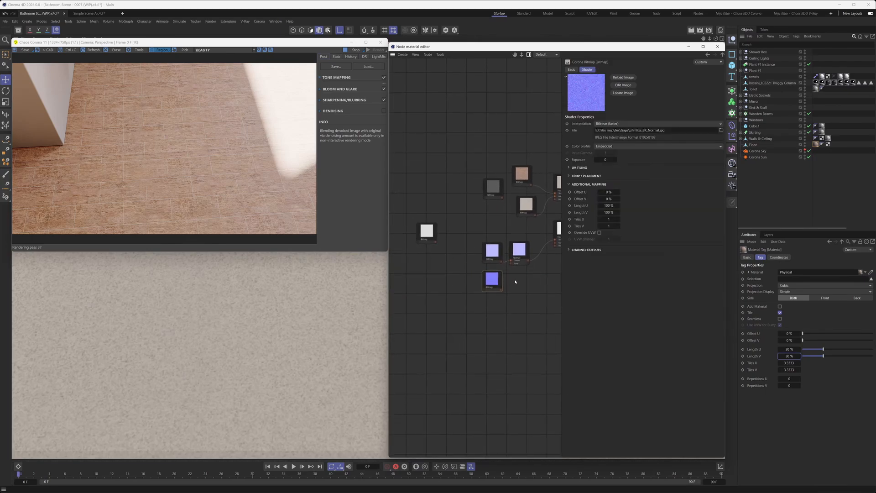
{"action": "scroll", "coordinate": [514, 280], "scroll_direction": "up", "scroll_amount": 2}
{"action": "middle_click_drag", "start_coordinate": [514, 280], "coordinate": [448, 280]}
{"action": "scroll", "coordinate": [453, 276], "scroll_direction": "down", "scroll_amount": 1}
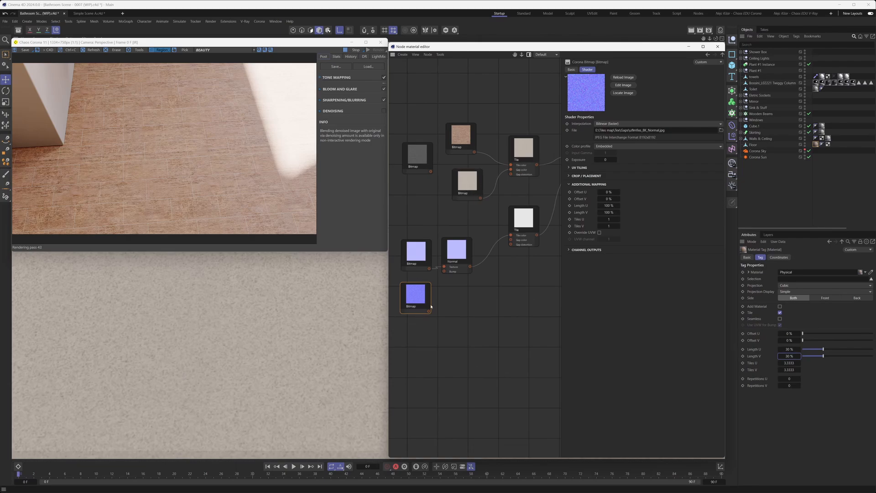
- Duplicate the Normal shader for the gap normal map bitmap and connect it to the second Tile's Gap color input
{"action": "left_click", "coordinate": [455, 270]}
{"action": "left_click_drag", "start_coordinate": [455, 271], "coordinate": [483, 234], "text": "ctrl"}
{"action": "scroll", "coordinate": [457, 256], "scroll_direction": "up", "scroll_amount": 2}
{"action": "scroll", "coordinate": [491, 231], "scroll_direction": "down", "scroll_amount": 2}
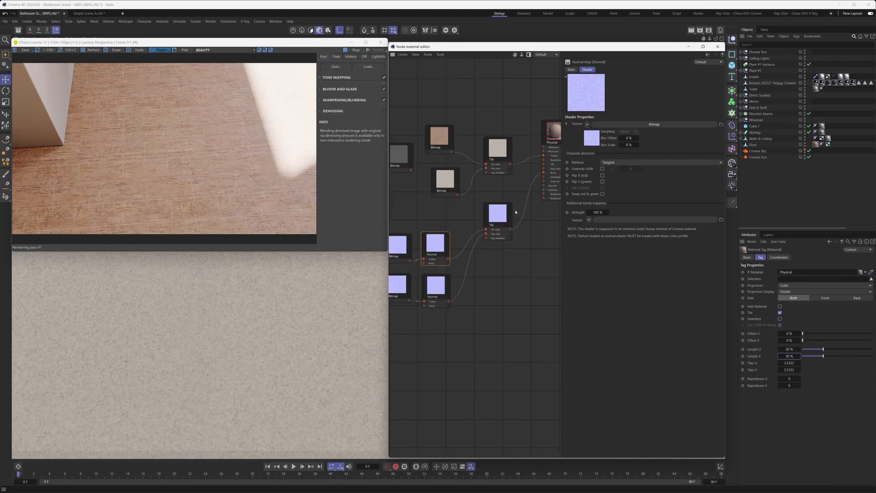
- Examine how the color and normal Tile shaders connect to their bitmaps and to the Physical material
{"action": "middle_click_drag", "start_coordinate": [516, 211], "coordinate": [472, 237]}
{"action": "scroll", "coordinate": [470, 180], "scroll_direction": "up", "scroll_amount": 1}
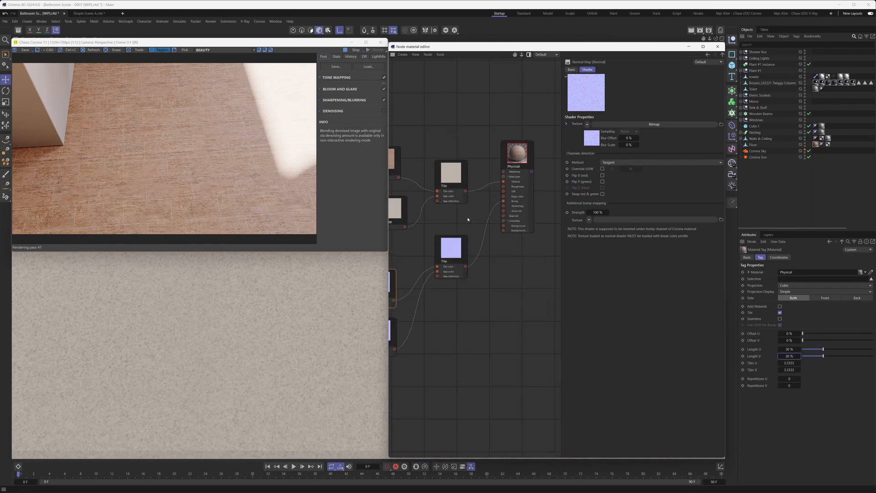
{"action": "left_click", "coordinate": [456, 170]}
{"action": "middle_click_drag", "start_coordinate": [450, 179], "coordinate": [468, 193]}
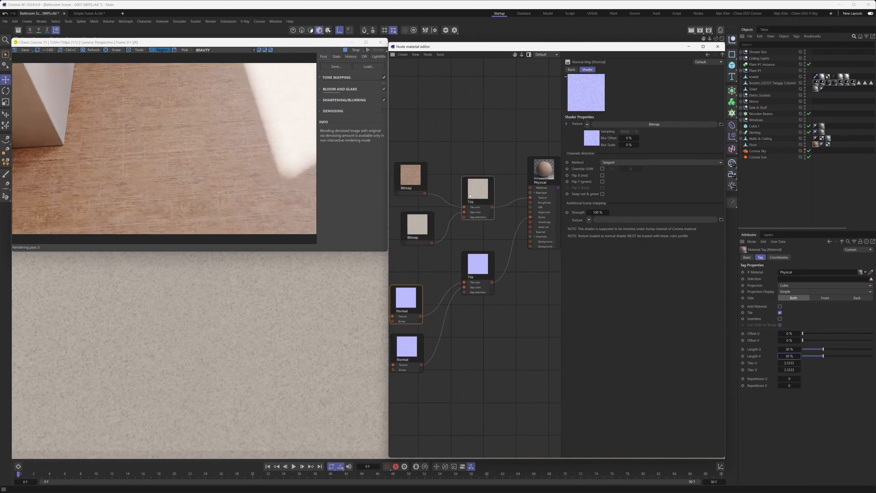
{"action": "scroll", "coordinate": [431, 252], "scroll_direction": "down", "scroll_amount": 2}
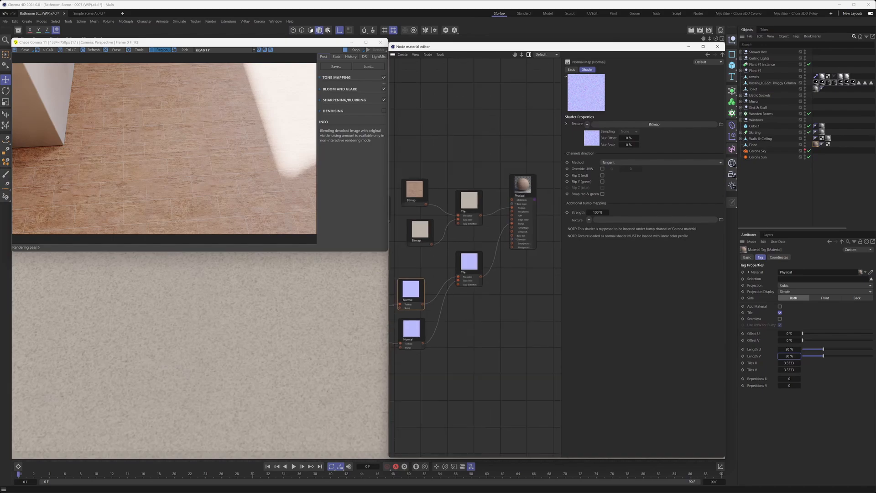
{"action": "middle_click_drag", "start_coordinate": [423, 307], "coordinate": [448, 262]}
{"action": "middle_click_drag", "start_coordinate": [488, 224], "coordinate": [493, 221]}
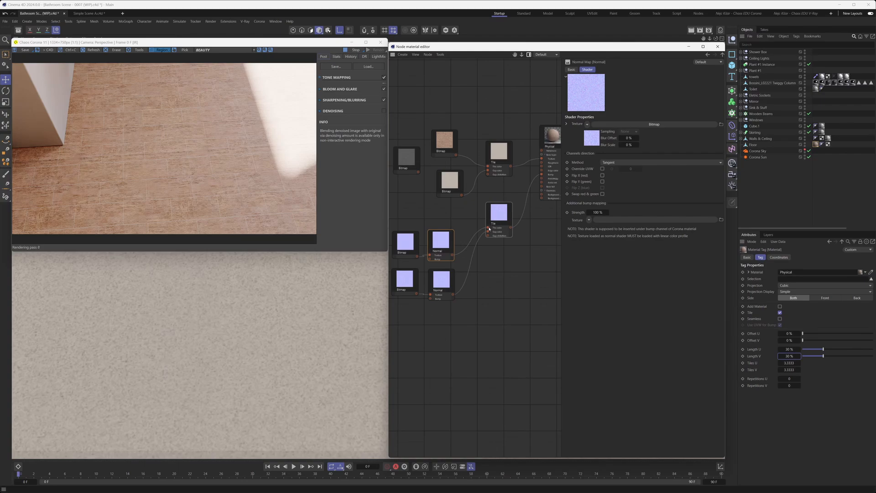
{"action": "middle_click_drag", "start_coordinate": [489, 230], "coordinate": [494, 225]}
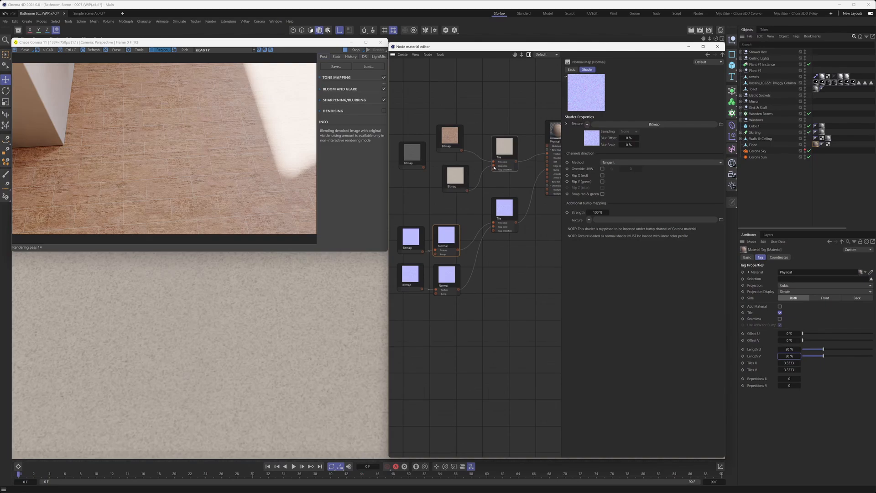
{"action": "middle_click_drag", "start_coordinate": [551, 150], "coordinate": [505, 176]}
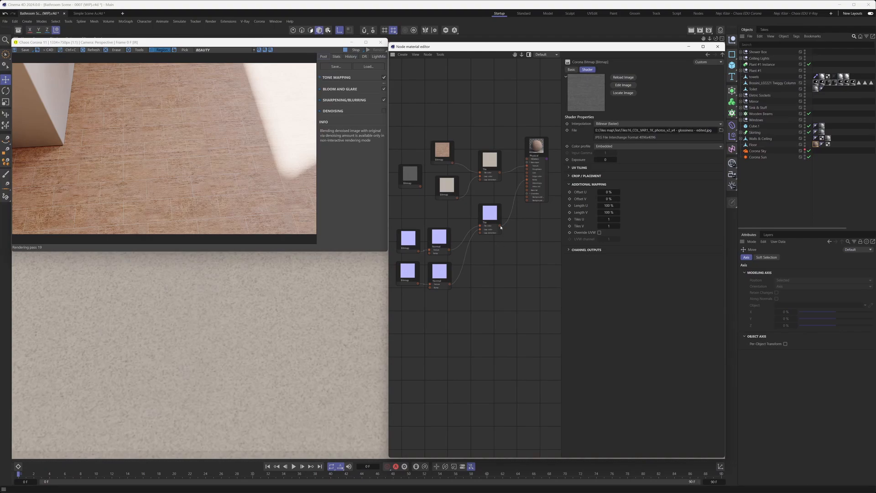
- Duplicate the bump Tile shader and feed the glossiness bitmap into the copy's Tile color input
{"action": "left_click", "coordinate": [490, 214]}
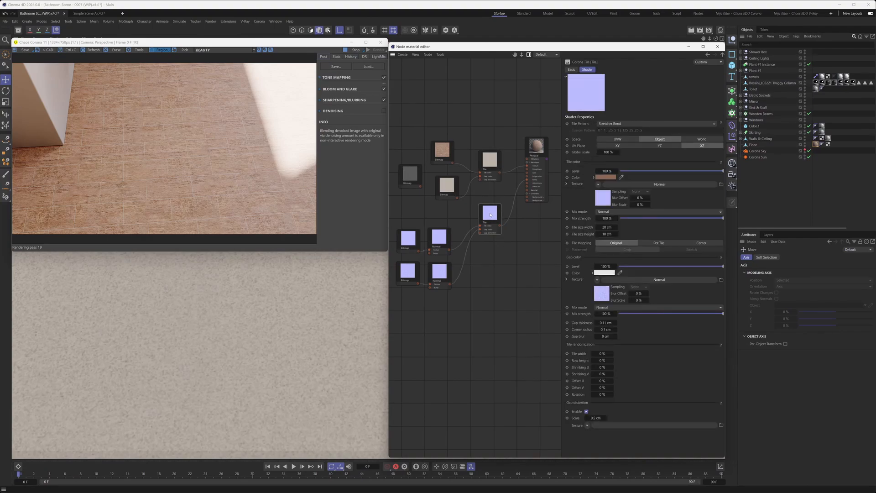
{"action": "left_click_drag", "start_coordinate": [491, 214], "coordinate": [490, 291], "text": "ctrl"}
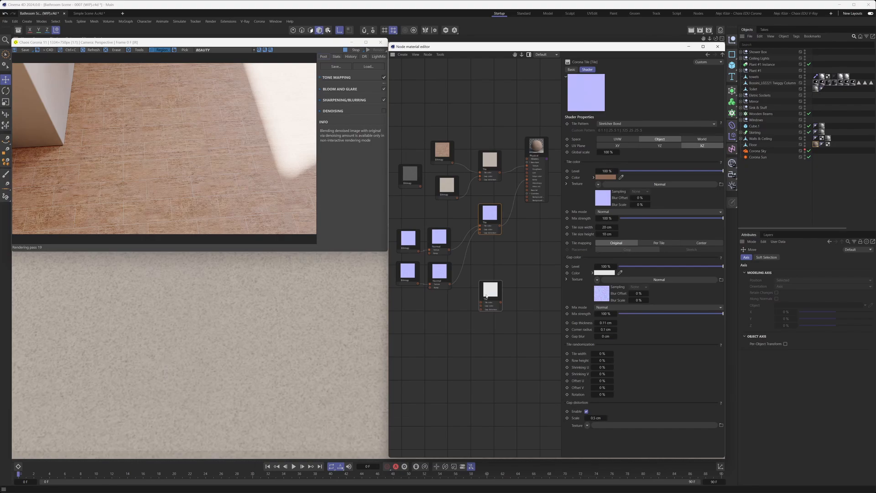
{"action": "left_click_drag", "start_coordinate": [410, 180], "coordinate": [442, 309]}
{"action": "scroll", "coordinate": [457, 309], "scroll_direction": "up", "scroll_amount": 2}
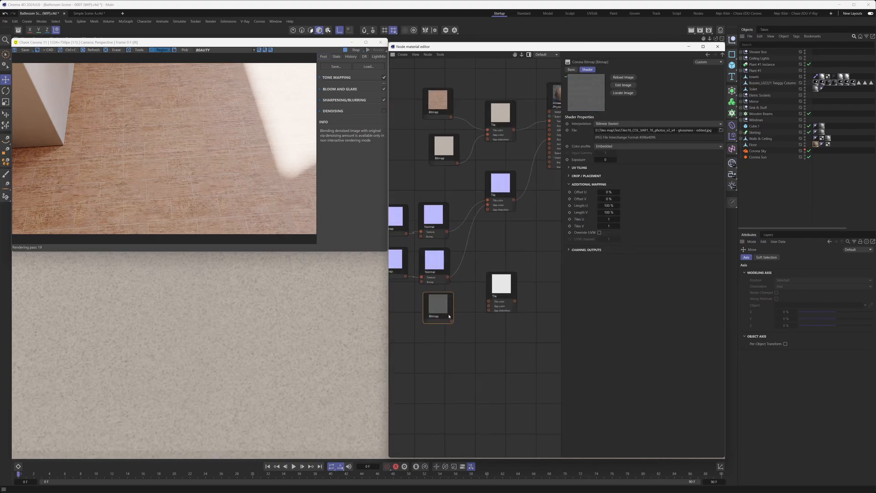
{"action": "scroll", "coordinate": [449, 316], "scroll_direction": "up", "scroll_amount": 1}
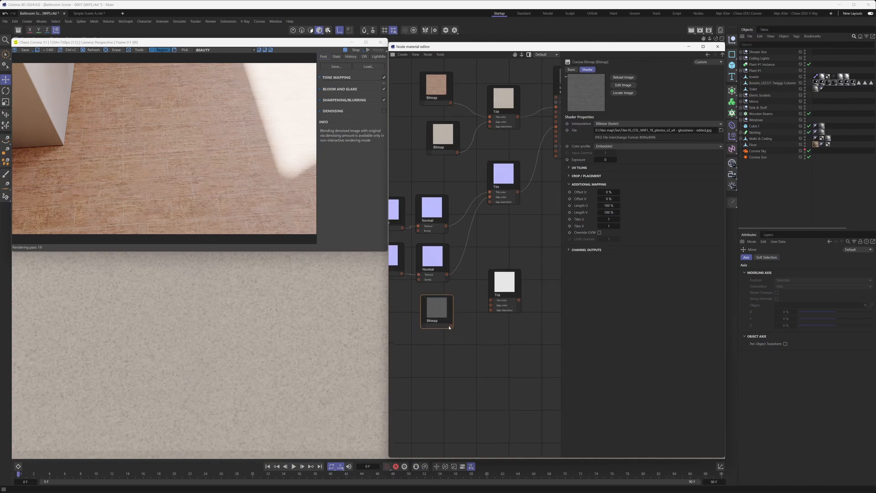
{"action": "left_click_drag", "start_coordinate": [450, 326], "coordinate": [491, 300]}
- Connect the third Tile shader to the Physical material's Roughness input
{"action": "middle_click_drag", "start_coordinate": [504, 287], "coordinate": [487, 299]}
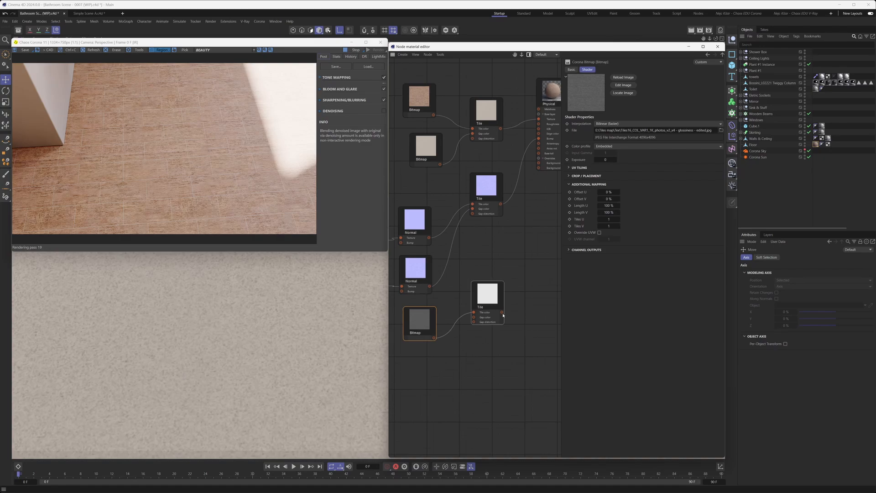
{"action": "left_click_drag", "start_coordinate": [502, 313], "coordinate": [539, 138]}
{"action": "middle_click_drag", "start_coordinate": [461, 269], "coordinate": [467, 264]}
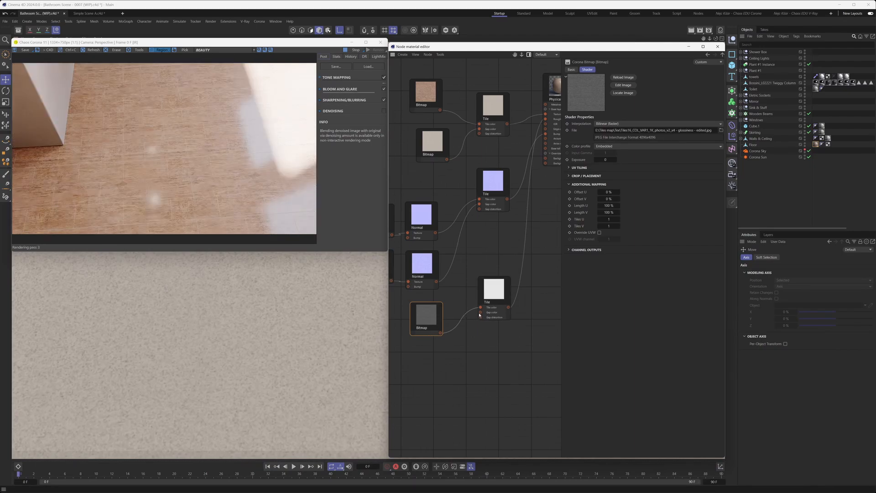
- Bring the light roughness bitmap under the glossiness bitmap and connect it to the third Tile's Gap color input
{"action": "scroll", "coordinate": [452, 331], "scroll_direction": "down", "scroll_amount": 2}
{"action": "middle_click_drag", "start_coordinate": [404, 356], "coordinate": [471, 311]}
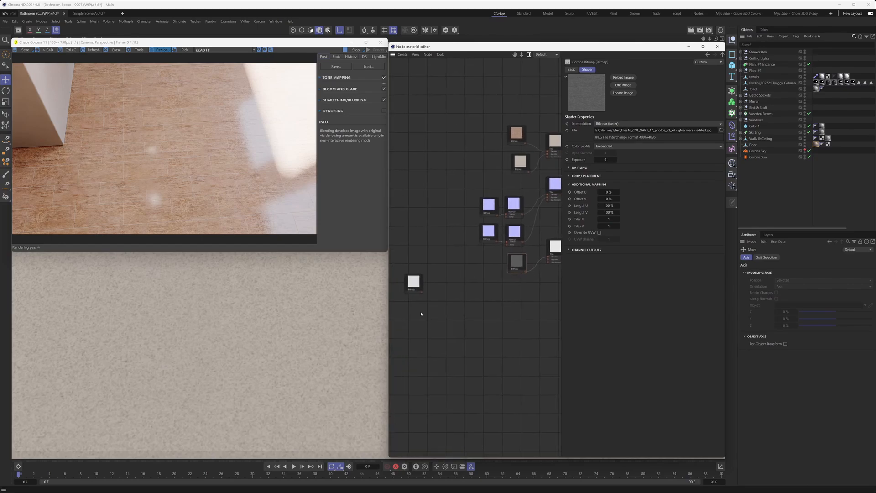
{"action": "left_click_drag", "start_coordinate": [421, 288], "coordinate": [528, 290]}
{"action": "scroll", "coordinate": [528, 290], "scroll_direction": "up", "scroll_amount": 2}
{"action": "scroll", "coordinate": [528, 289], "scroll_direction": "up", "scroll_amount": 1}
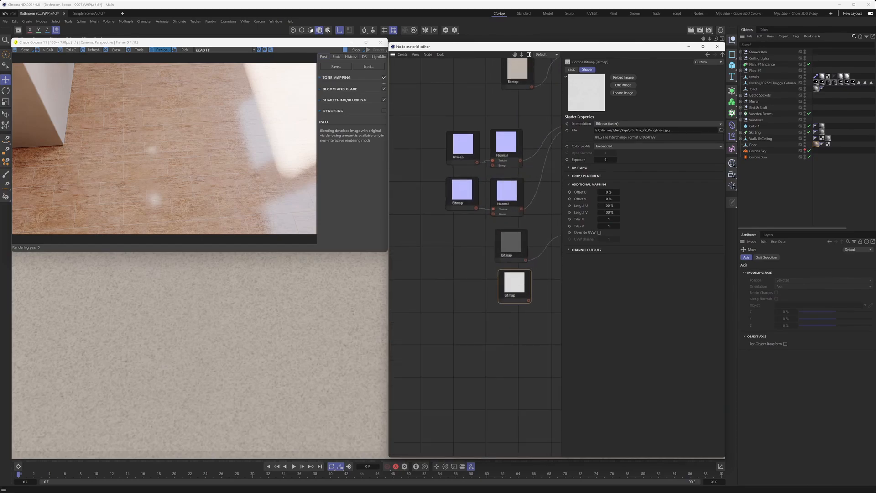
{"action": "middle_click_drag", "start_coordinate": [528, 289], "coordinate": [458, 313]}
{"action": "scroll", "coordinate": [517, 273], "scroll_direction": "up", "scroll_amount": 1}
{"action": "left_click_drag", "start_coordinate": [448, 337], "coordinate": [493, 261]}
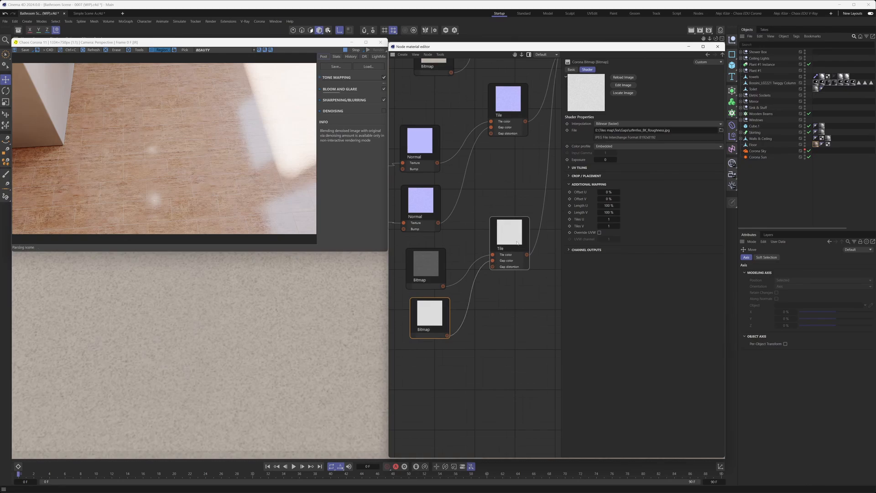
{"action": "scroll", "coordinate": [501, 248], "scroll_direction": "down", "scroll_amount": 1}
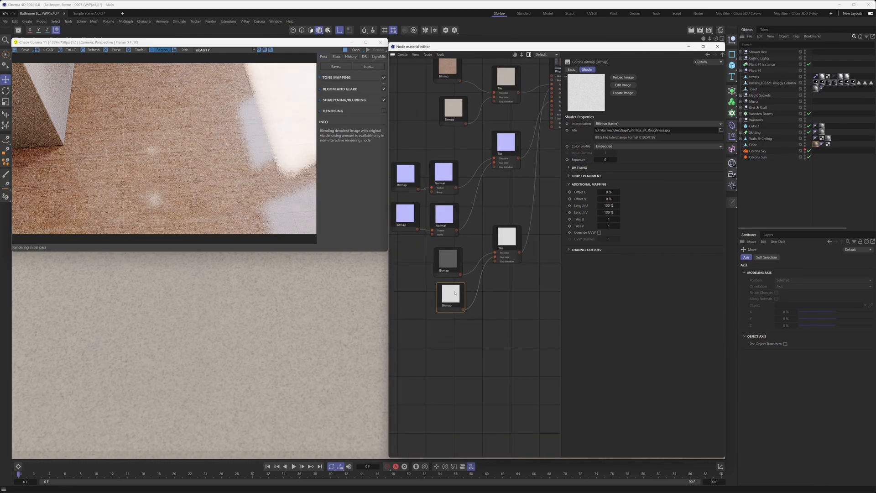
- Spread out the glossiness and roughness bitmap nodes to make room before the third Tile shader
{"action": "left_click_drag", "start_coordinate": [450, 301], "coordinate": [439, 312]}
{"action": "left_click", "coordinate": [440, 264]}
{"action": "left_click_drag", "start_coordinate": [440, 264], "coordinate": [424, 264]}
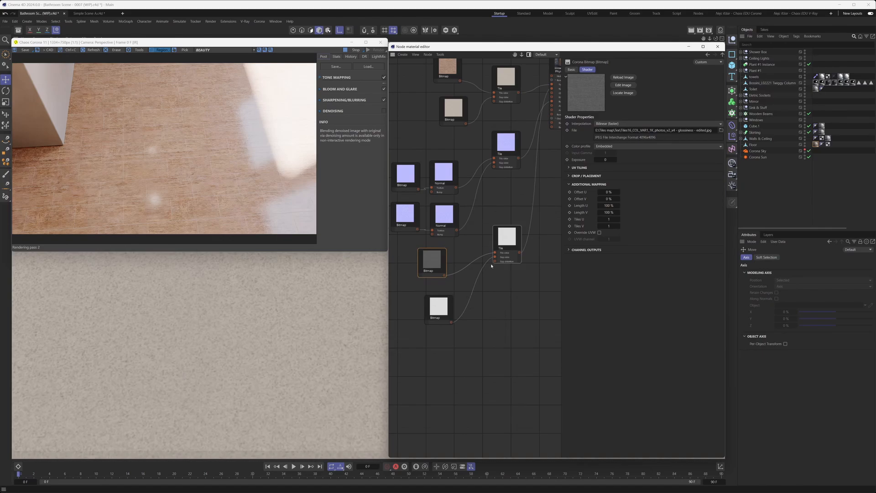
{"action": "left_click_drag", "start_coordinate": [446, 306], "coordinate": [438, 310]}
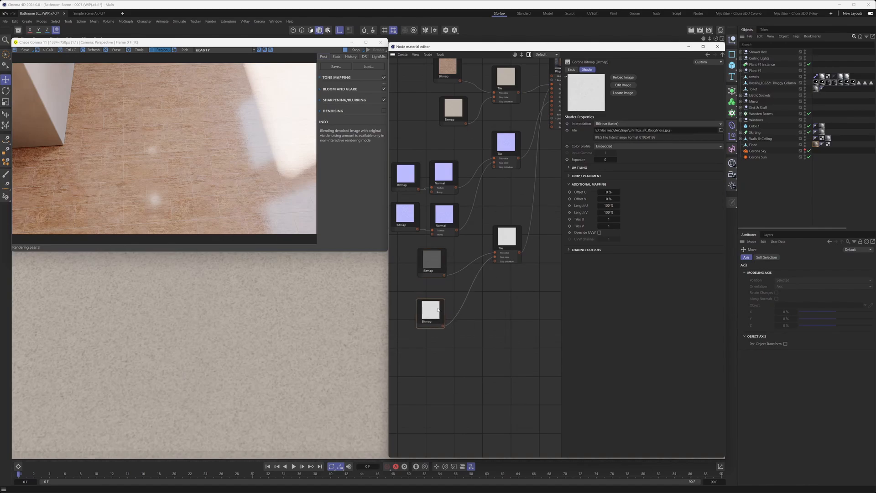
- Insert a Corona Color Mix shader between the glossiness bitmap and the third Tile's Tile color, with a mix strength of 50%
{"action": "right_click", "coordinate": [495, 289]}
{"action": "mouse_move", "coordinate": [511, 300]}
{"action": "mouse_move", "coordinate": [549, 391]}
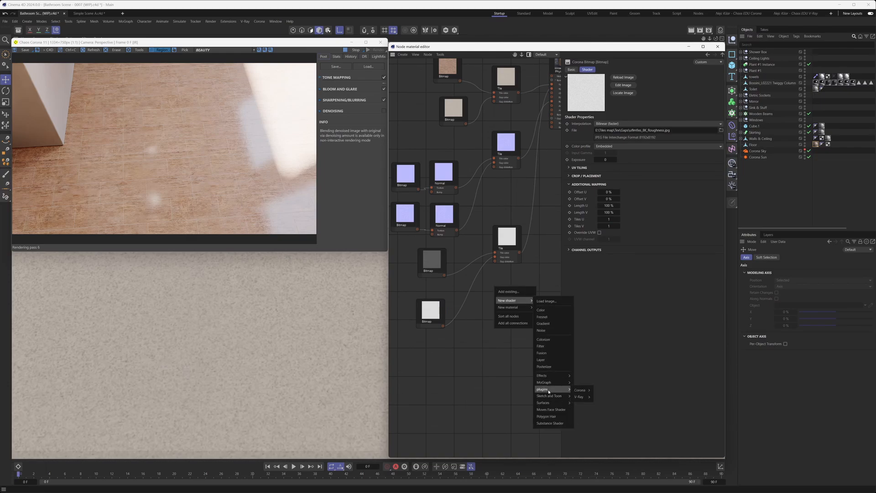
{"action": "mouse_move", "coordinate": [580, 390]}
{"action": "left_click", "coordinate": [607, 376]}
{"action": "left_click_drag", "start_coordinate": [498, 289], "coordinate": [464, 265]}
{"action": "left_click_drag", "start_coordinate": [431, 261], "coordinate": [454, 260]}
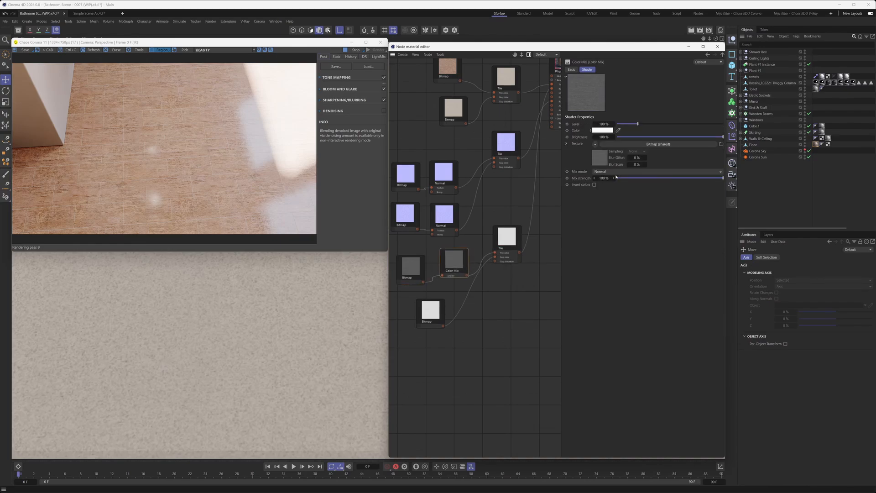
{"action": "left_click_drag", "start_coordinate": [616, 177], "coordinate": [670, 179]}
- Examine the node network and compare the color, normal and roughness Tile shaders and their texture inputs
{"action": "scroll", "coordinate": [499, 195], "scroll_direction": "down", "scroll_amount": 4}
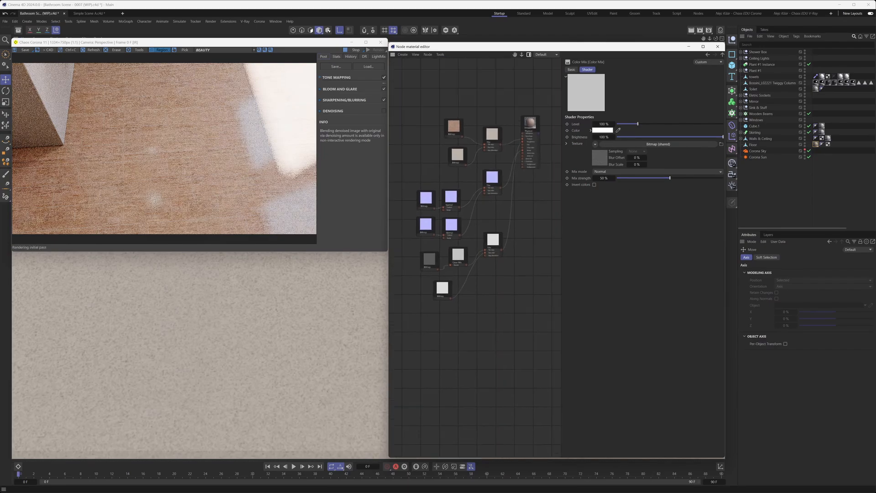
{"action": "middle_click_drag", "start_coordinate": [501, 189], "coordinate": [498, 194]}
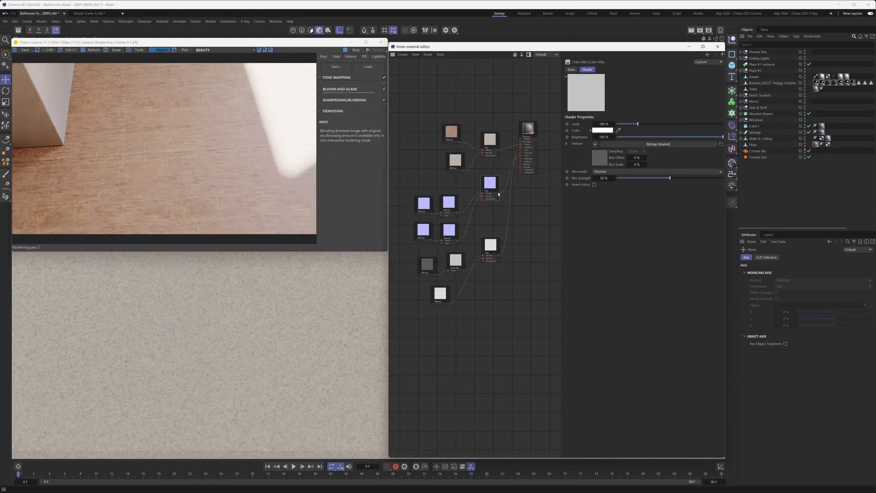
{"action": "scroll", "coordinate": [491, 171], "scroll_direction": "up", "scroll_amount": 1}
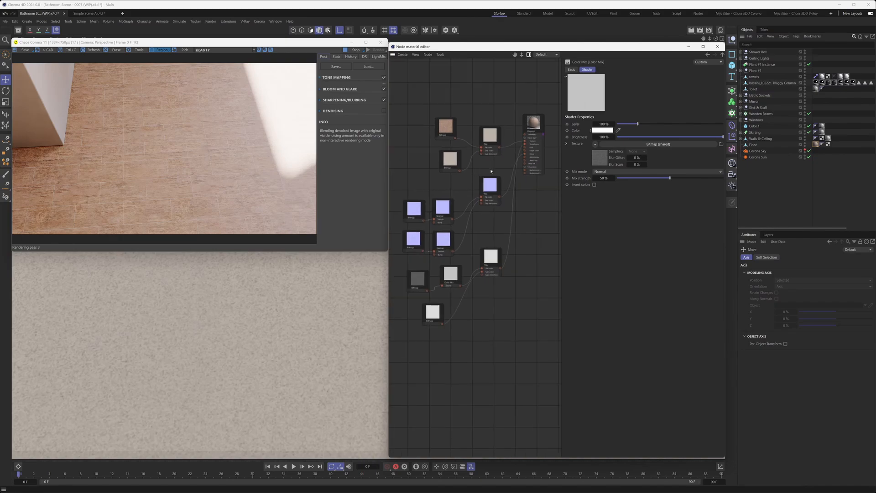
{"action": "middle_click_drag", "start_coordinate": [491, 171], "coordinate": [494, 179]}
{"action": "scroll", "coordinate": [492, 147], "scroll_direction": "up", "scroll_amount": 1}
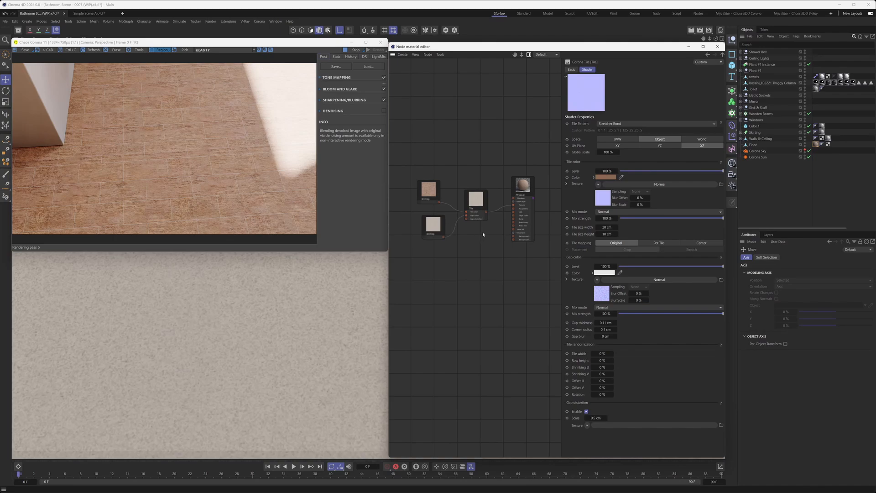
{"action": "scroll", "coordinate": [451, 297], "scroll_direction": "down", "scroll_amount": 2}
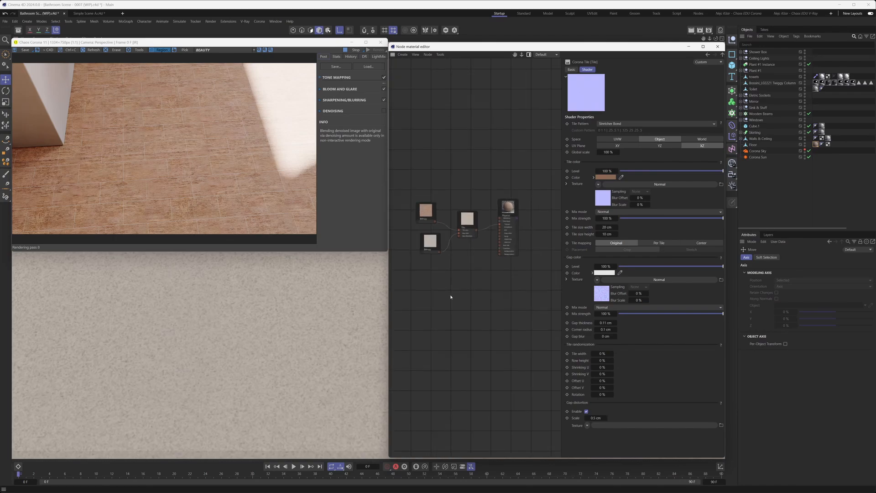
{"action": "scroll", "coordinate": [450, 297], "scroll_direction": "down", "scroll_amount": 1}
{"action": "middle_click_drag", "start_coordinate": [403, 342], "coordinate": [468, 258]}
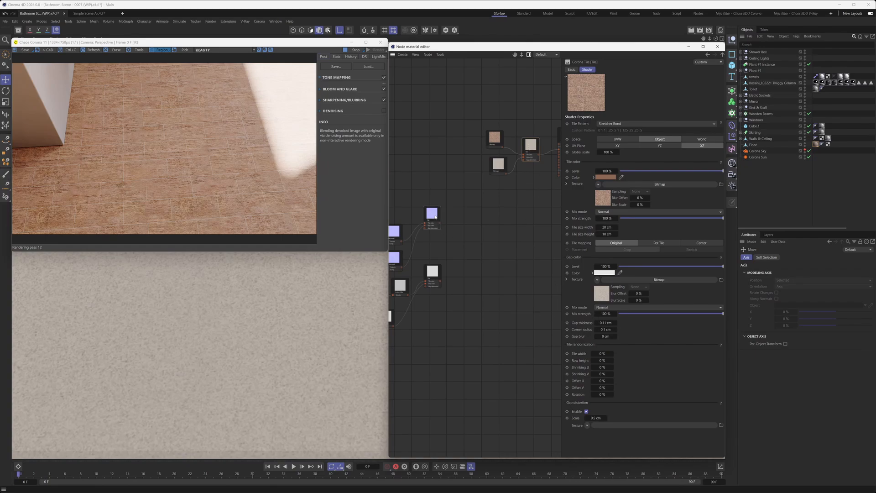
{"action": "left_click", "coordinate": [433, 273]}
{"action": "middle_click_drag", "start_coordinate": [497, 189], "coordinate": [438, 223]}
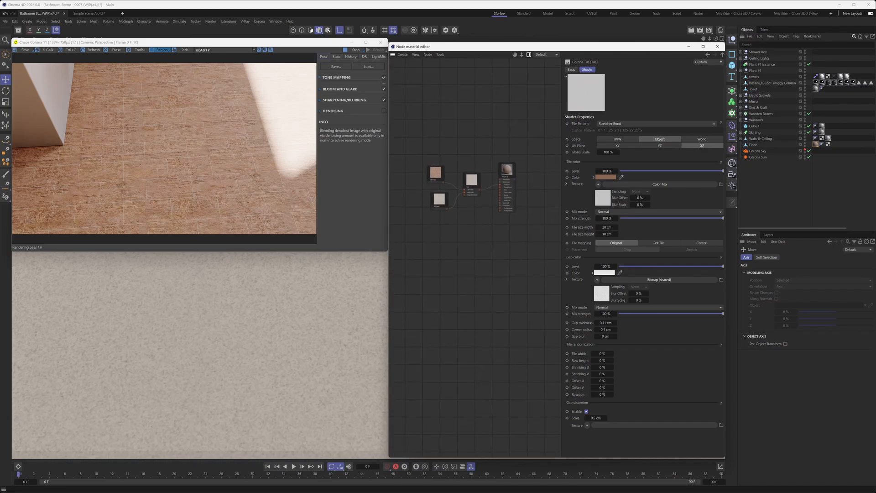
{"action": "scroll", "coordinate": [480, 190], "scroll_direction": "up", "scroll_amount": 2}
{"action": "scroll", "coordinate": [480, 191], "scroll_direction": "up", "scroll_amount": 4}
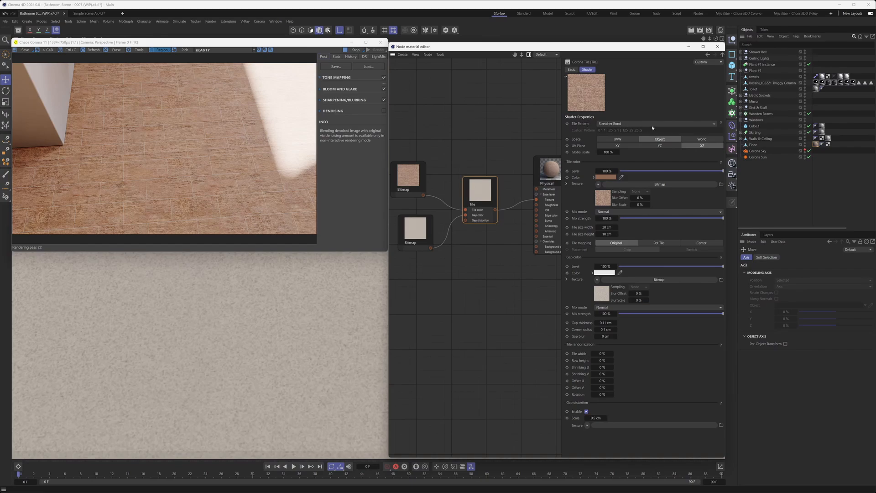
- Try the Common Bond and Custom Pattern tile patterns on the color Tile shader
{"action": "left_click", "coordinate": [704, 124]}
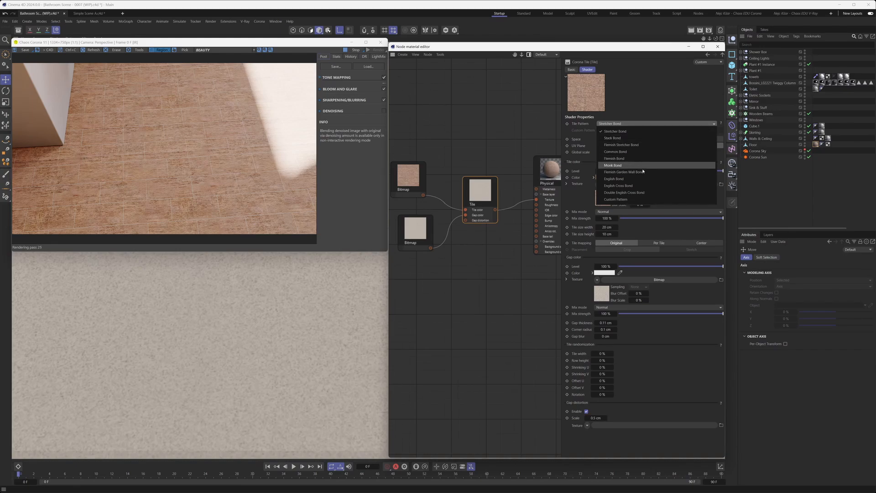
{"action": "left_click", "coordinate": [631, 152]}
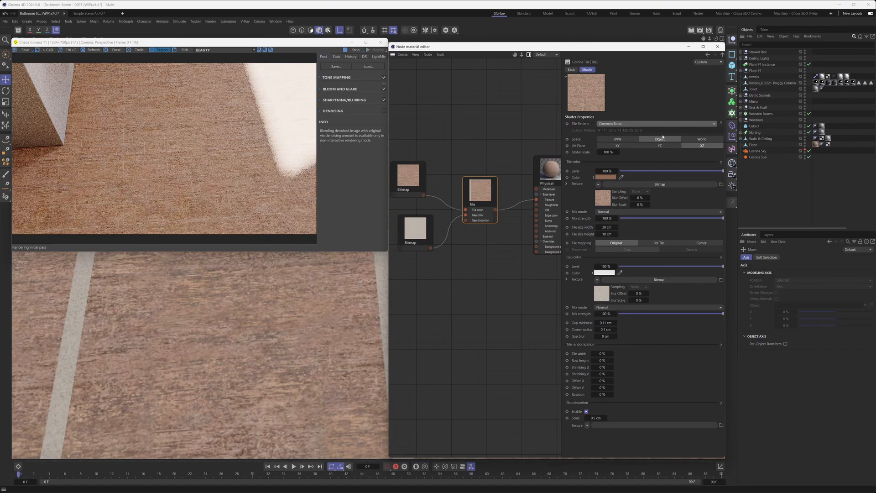
{"action": "left_click", "coordinate": [640, 124]}
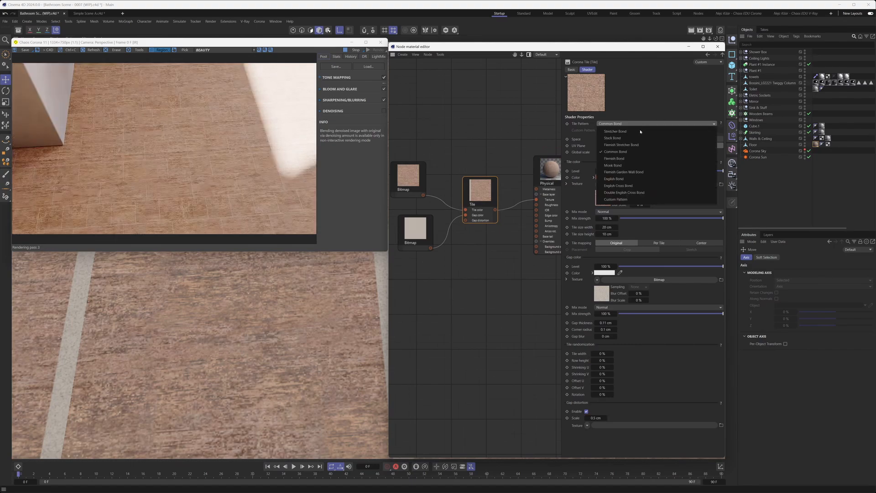
{"action": "left_click", "coordinate": [639, 132]}
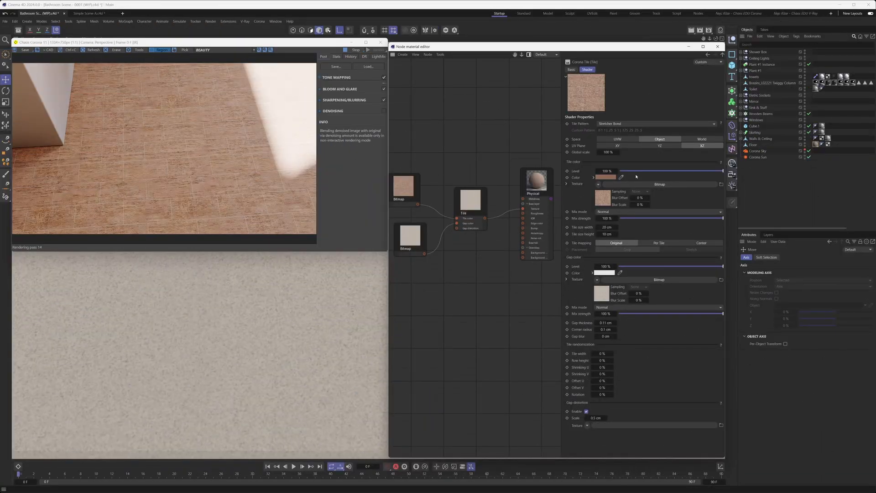
{"action": "left_click", "coordinate": [714, 124]}
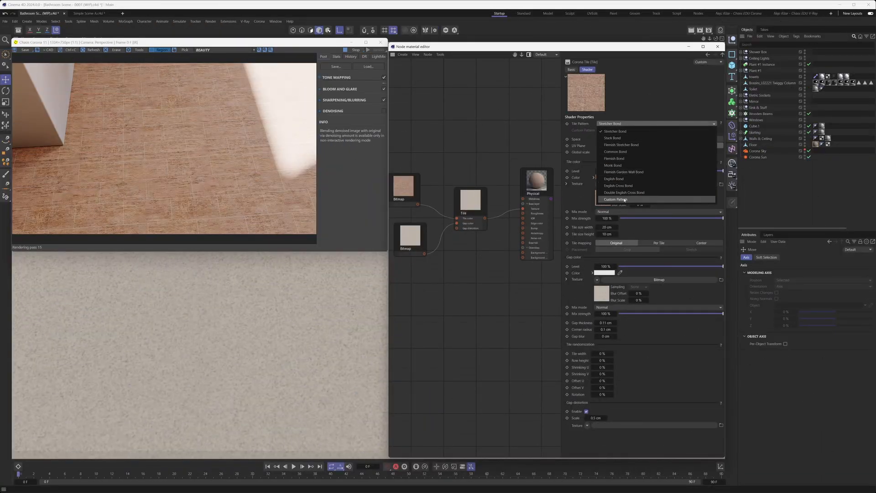
{"action": "left_click", "coordinate": [611, 199]}
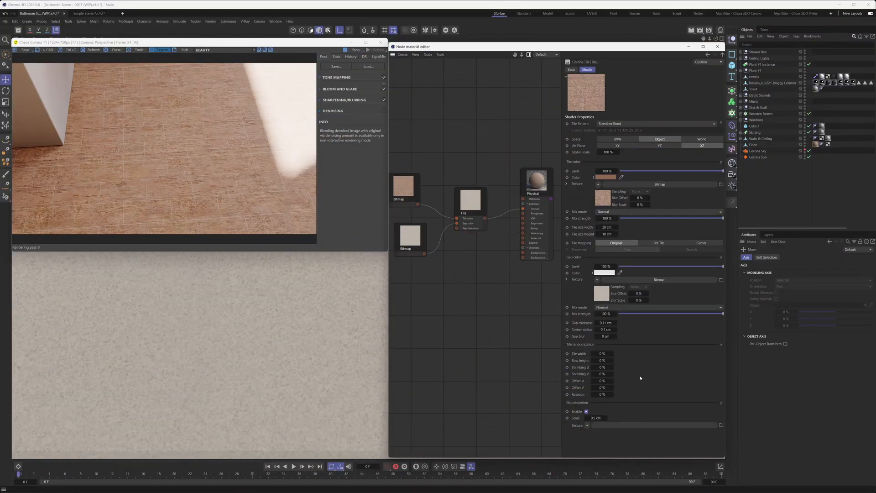
- Set the color Tile shader's tile randomization to 50% tile width and 40% row height
{"action": "double_click", "coordinate": [603, 353]}
{"action": "type", "text": "50"}
{"action": "double_click", "coordinate": [604, 361]}
{"action": "type", "text": "40"}
{"action": "key", "text": "Return"}
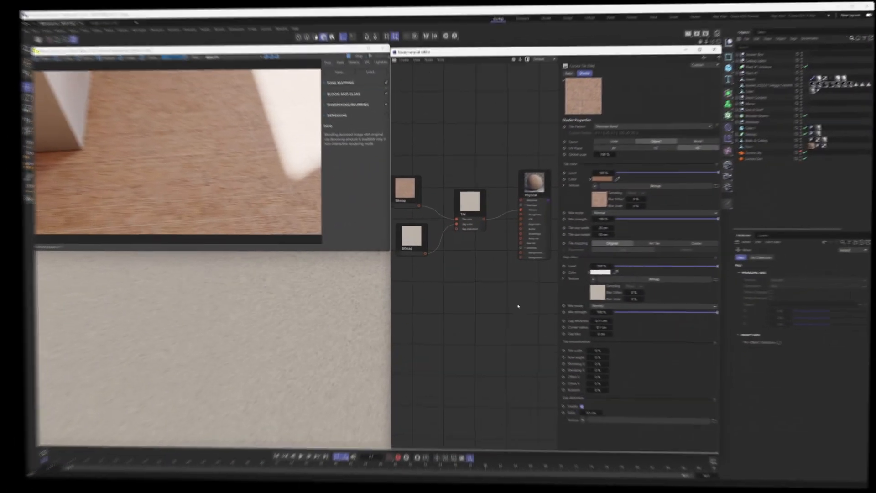
- Set the tile randomization to 50% Shrinking U and 30% Shrinking V, and inspect the rendered floor
{"action": "left_click", "coordinate": [604, 368]}
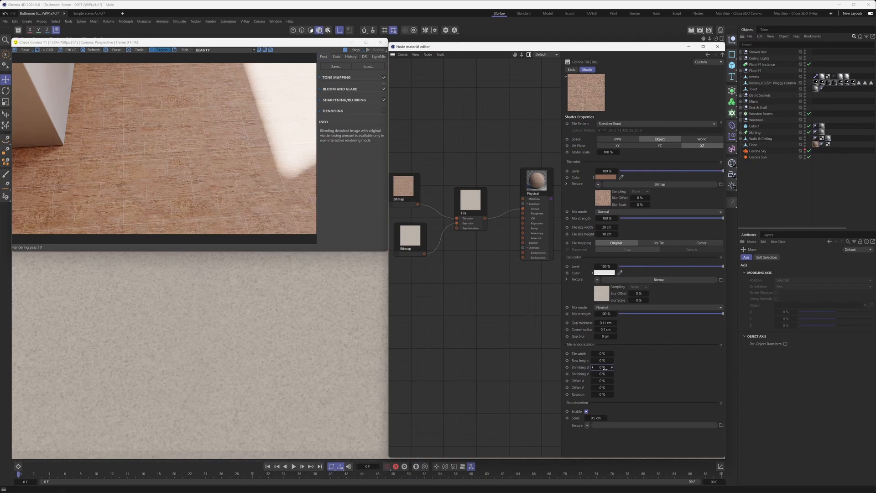
{"action": "type", "text": "50"}
{"action": "left_click", "coordinate": [604, 373]}
{"action": "type", "text": "30"}
{"action": "key", "text": "Return"}
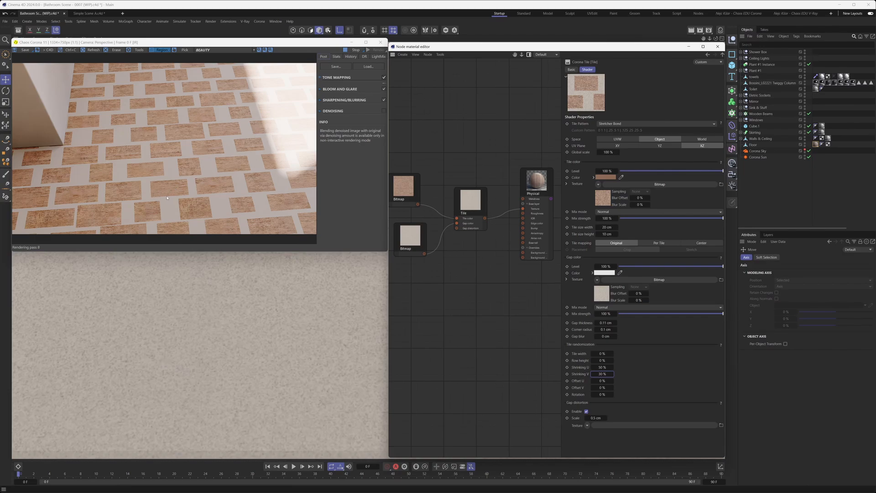
{"action": "scroll", "coordinate": [148, 198], "scroll_direction": "up", "scroll_amount": 1}
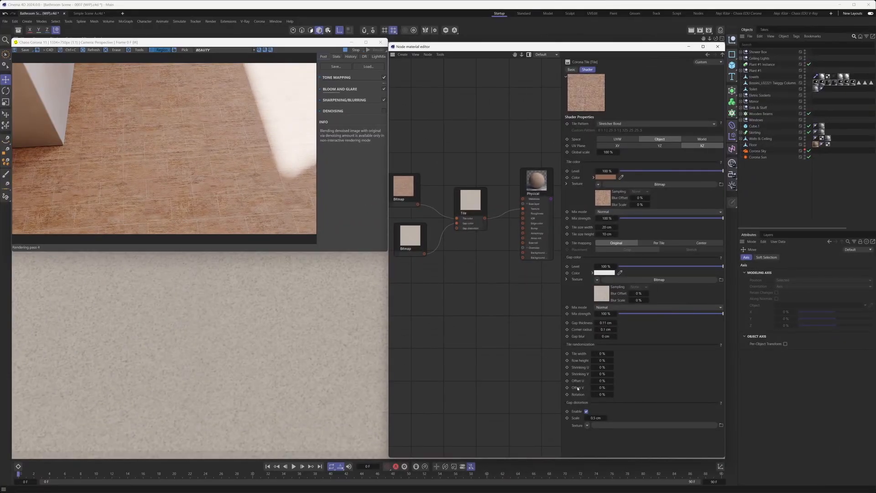
- Set the tile randomization to 60% Offset U and 30% Offset V, and inspect the floor tiles up close
{"action": "double_click", "coordinate": [607, 388]}
{"action": "key", "text": "shift+Tab"}
{"action": "type", "text": "60"}
{"action": "key", "text": "Tab"}
{"action": "type", "text": "30"}
{"action": "key", "text": "Return"}
{"action": "scroll", "coordinate": [178, 191], "scroll_direction": "up", "scroll_amount": 1}
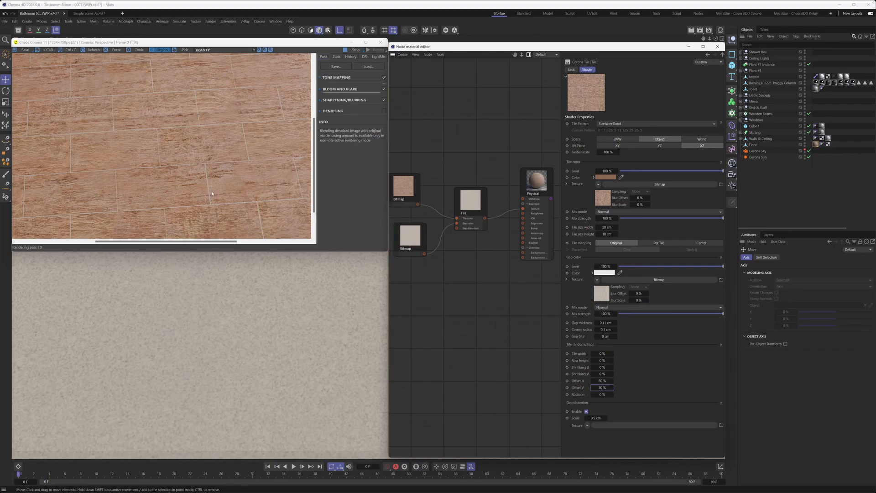
{"action": "scroll", "coordinate": [208, 192], "scroll_direction": "down", "scroll_amount": 1}
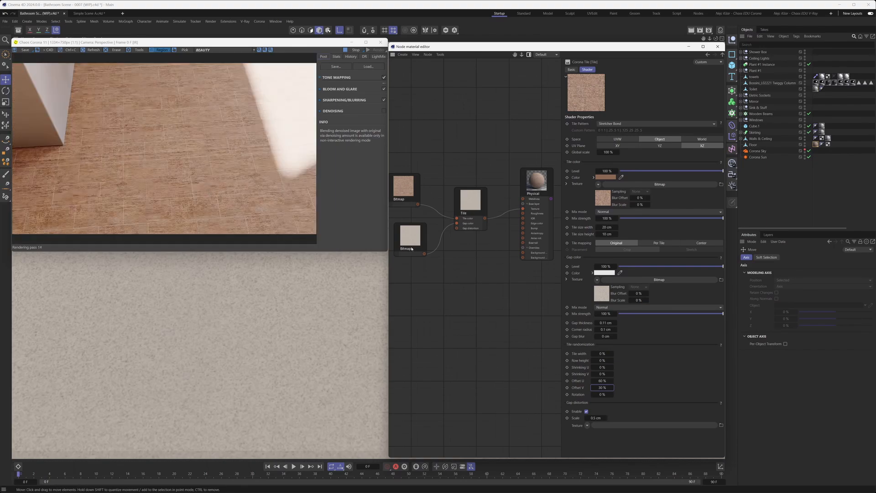
- Set the color Tile shader's gap thickness to 2 cm and inspect the gaps in the render
{"action": "double_click", "coordinate": [606, 323]}
{"action": "type", "text": "2"}
{"action": "key", "text": "Return"}
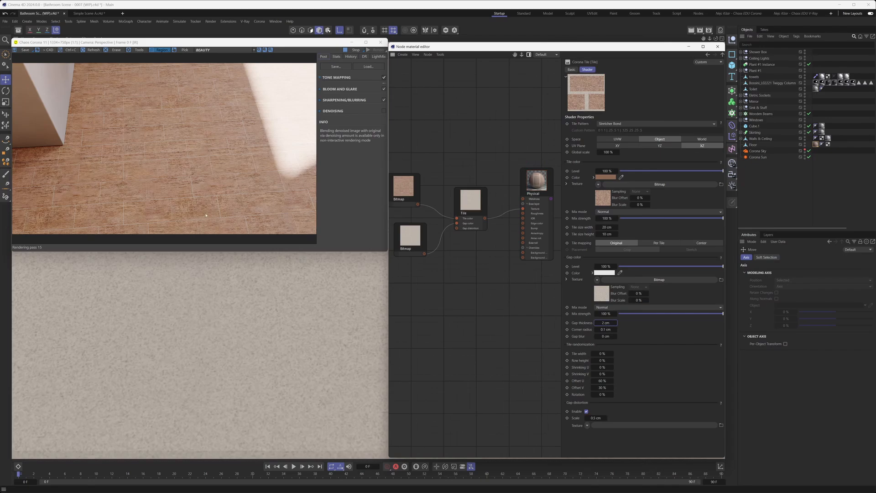
{"action": "scroll", "coordinate": [205, 215], "scroll_direction": "up", "scroll_amount": 1}
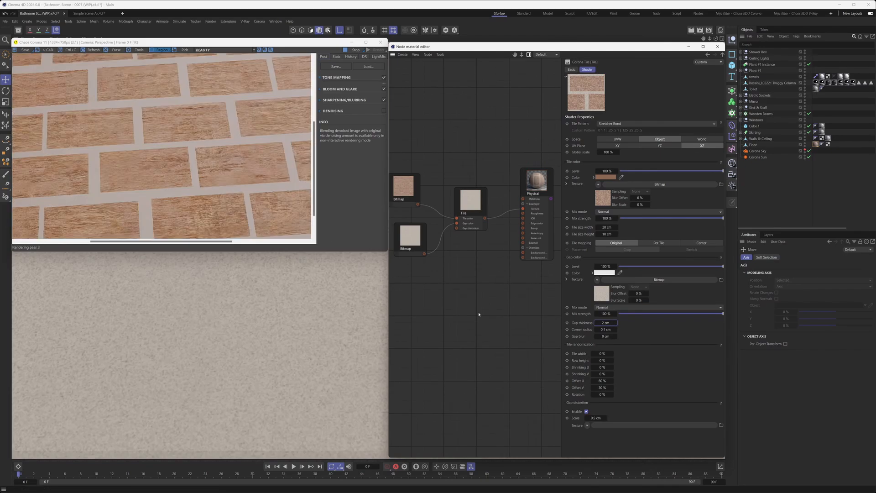
- Reset both the Offset U and Offset V tile randomization to 0%
{"action": "double_click", "coordinate": [606, 382]}
{"action": "type", "text": "0"}
{"action": "key", "text": "Tab"}
{"action": "type", "text": "0"}
{"action": "key", "text": "Return"}
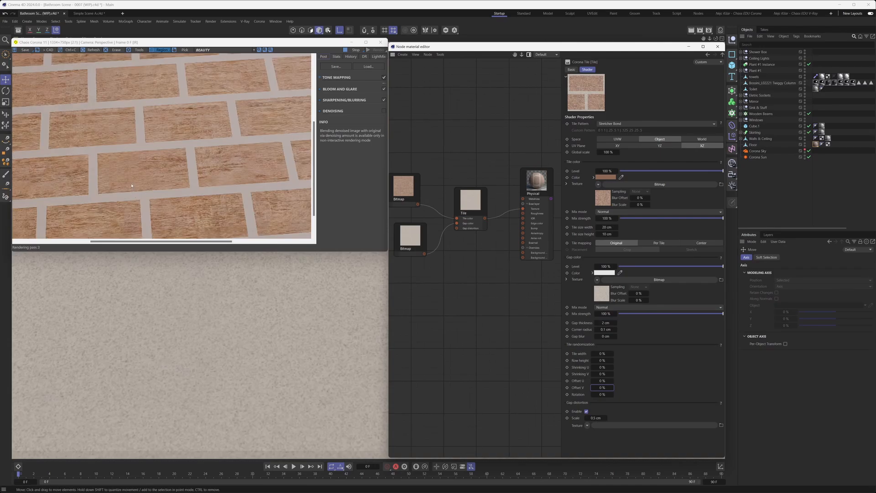
{"action": "scroll", "coordinate": [177, 174], "scroll_direction": "down", "scroll_amount": 1}
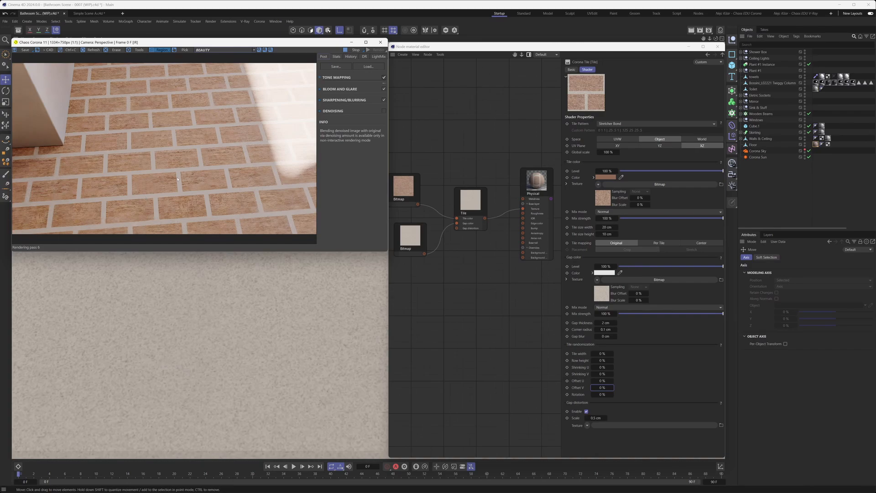
- Set the Offset U tile randomization to 80% and inspect the tile spacing in the render
{"action": "left_click", "coordinate": [604, 381]}
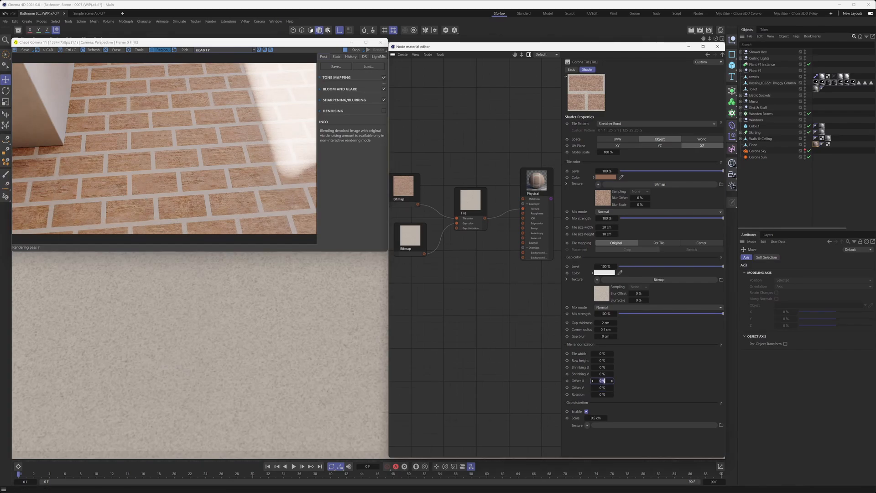
{"action": "type", "text": "80"}
{"action": "key", "text": "Return"}
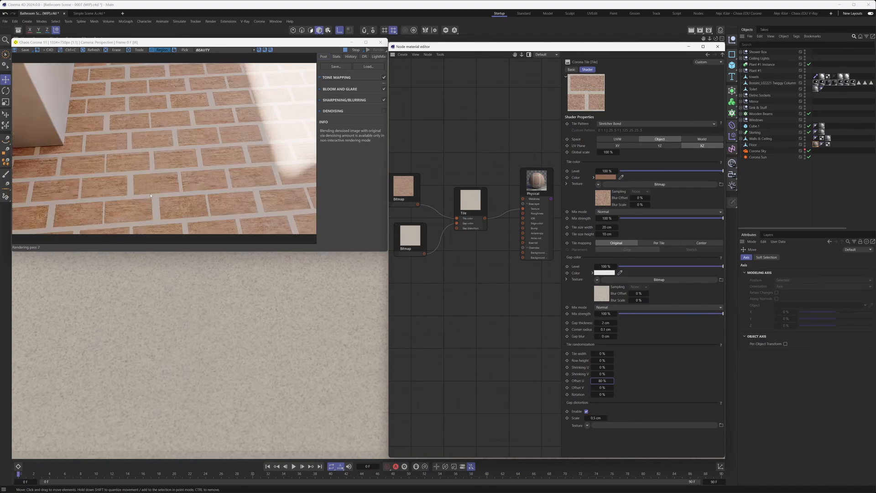
{"action": "scroll", "coordinate": [201, 178], "scroll_direction": "up", "scroll_amount": 1}
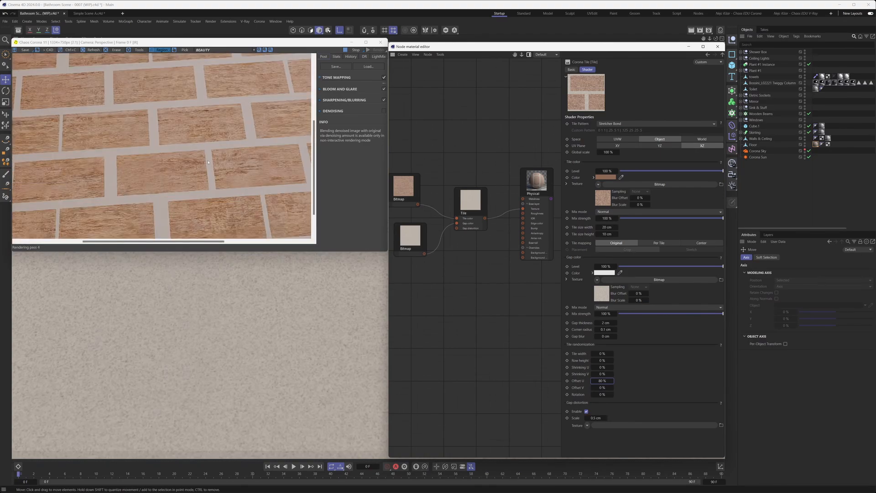
{"action": "scroll", "coordinate": [188, 160], "scroll_direction": "down", "scroll_amount": 1}
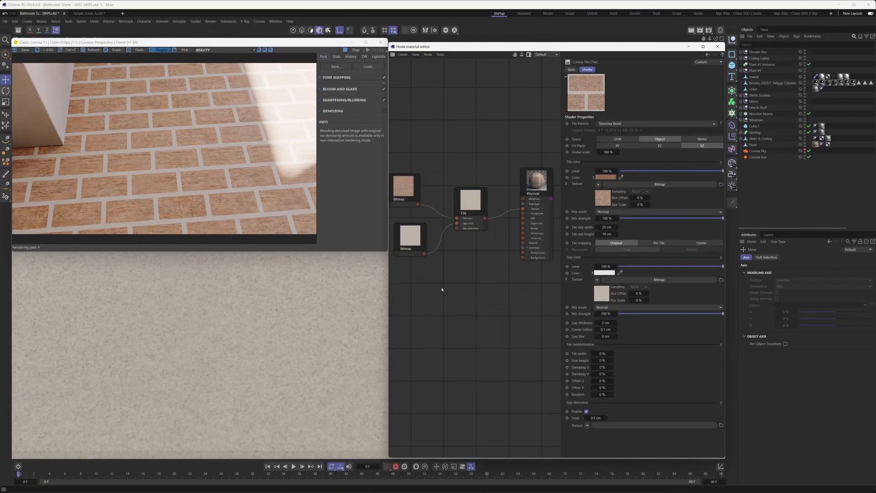
- Set the tile rotation randomization to 80% and inspect the rotated tiles up close in the render
{"action": "left_click", "coordinate": [602, 395]}
{"action": "type", "text": "80"}
{"action": "key", "text": "Return"}
{"action": "left_click", "coordinate": [602, 394]}
{"action": "scroll", "coordinate": [105, 182], "scroll_direction": "up", "scroll_amount": 5}
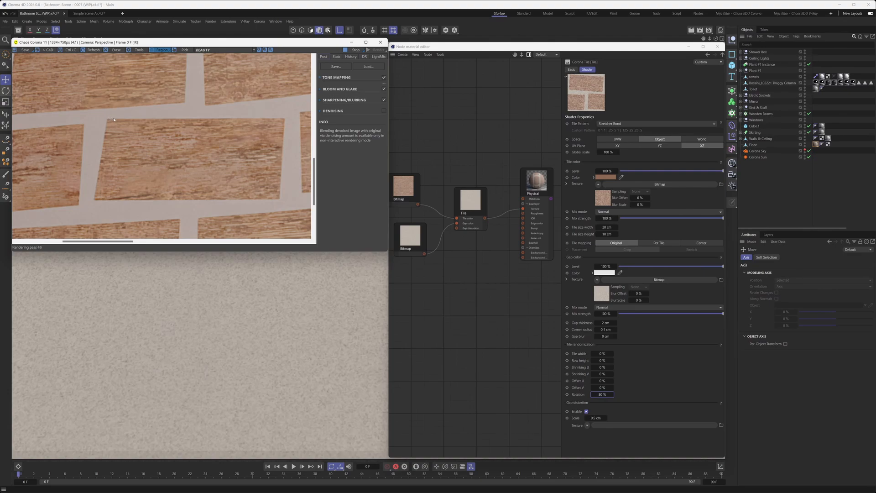
{"action": "scroll", "coordinate": [109, 126], "scroll_direction": "down", "scroll_amount": 5}
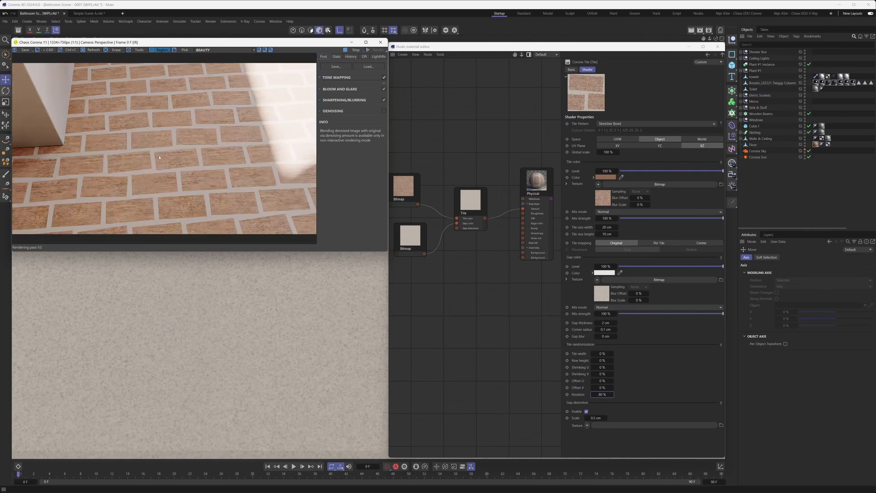